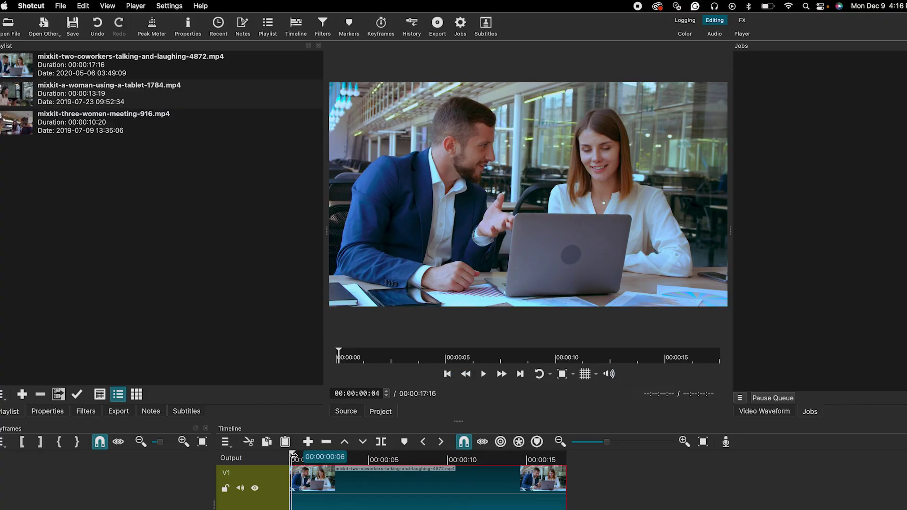
Add a Text: Simple filter to the office clip, showing a large #timecode# overlay
drag(292, 455, 448, 474)
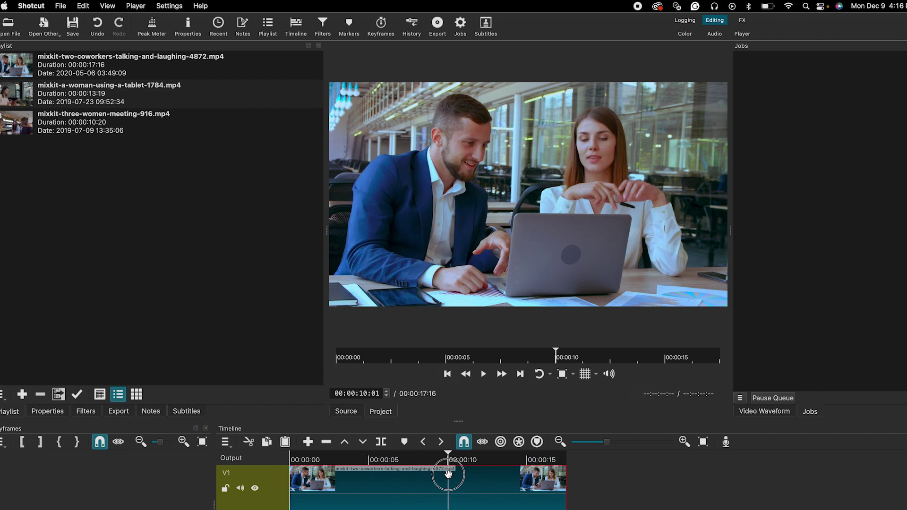
click(290, 479)
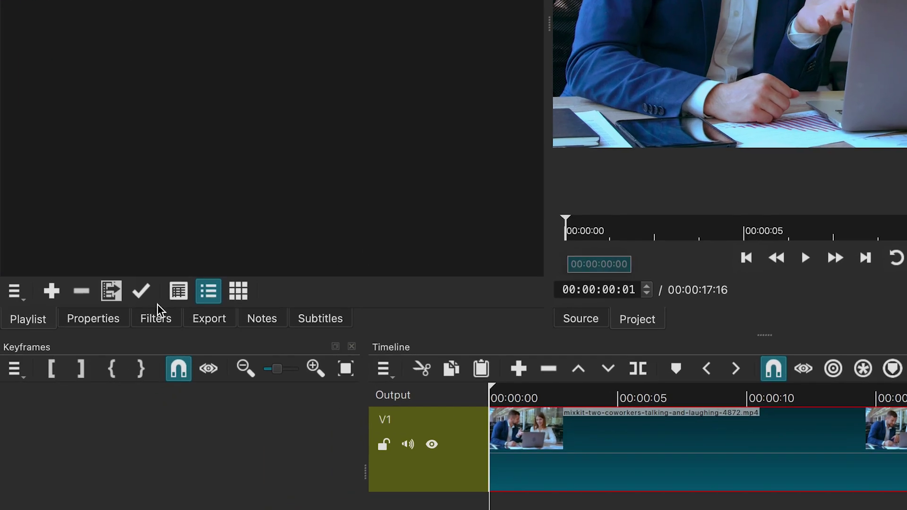
click(150, 325)
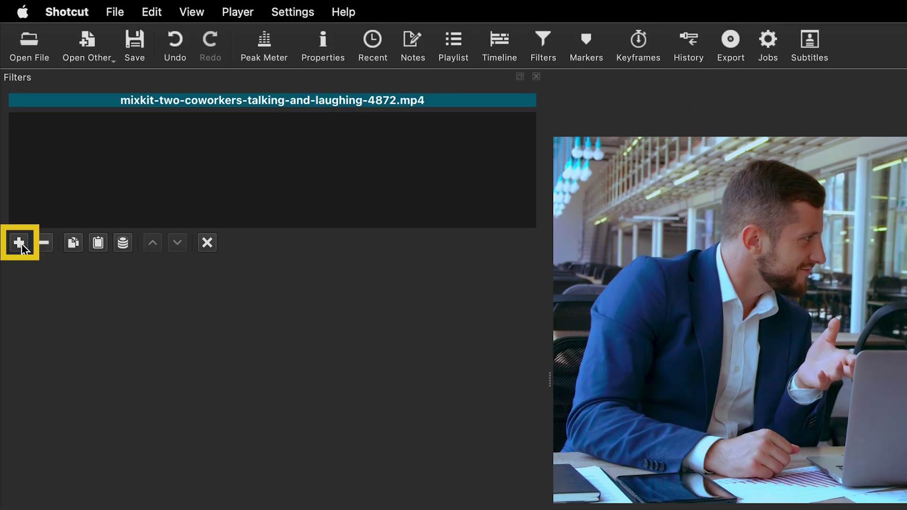
click(19, 243)
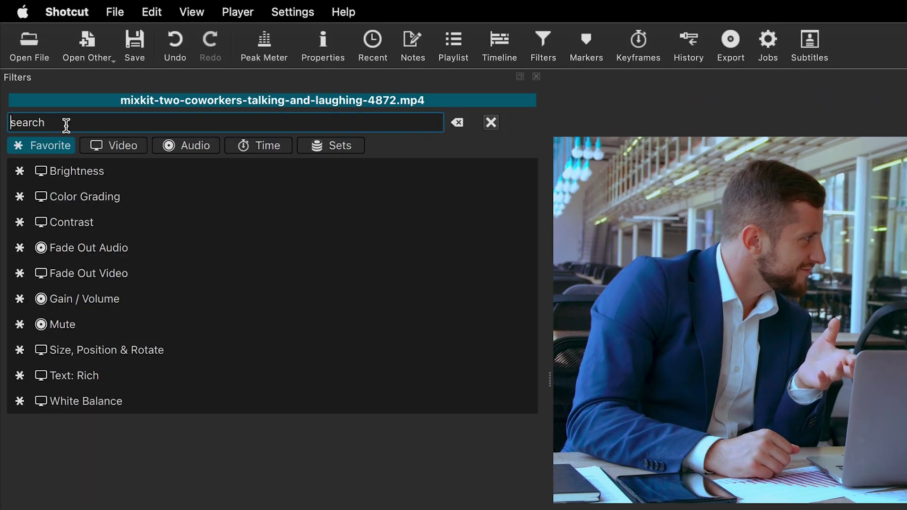
text(TEXT)
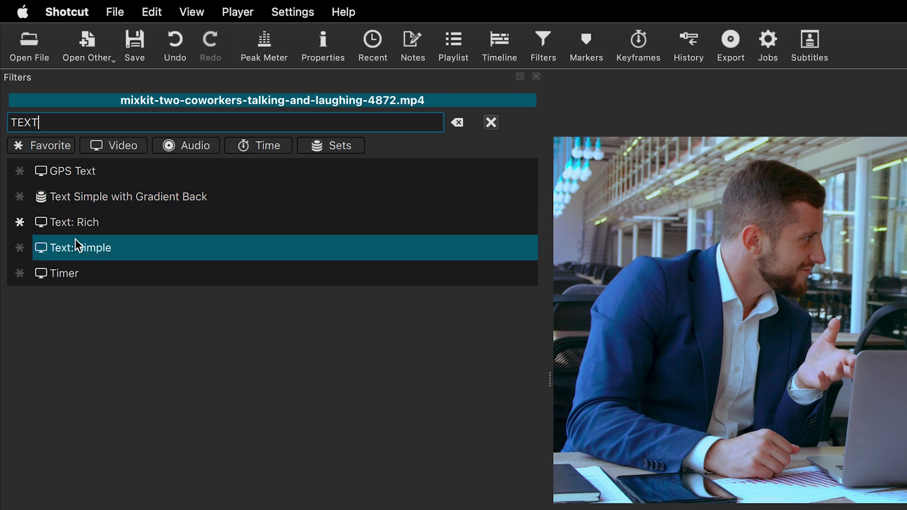
click(94, 252)
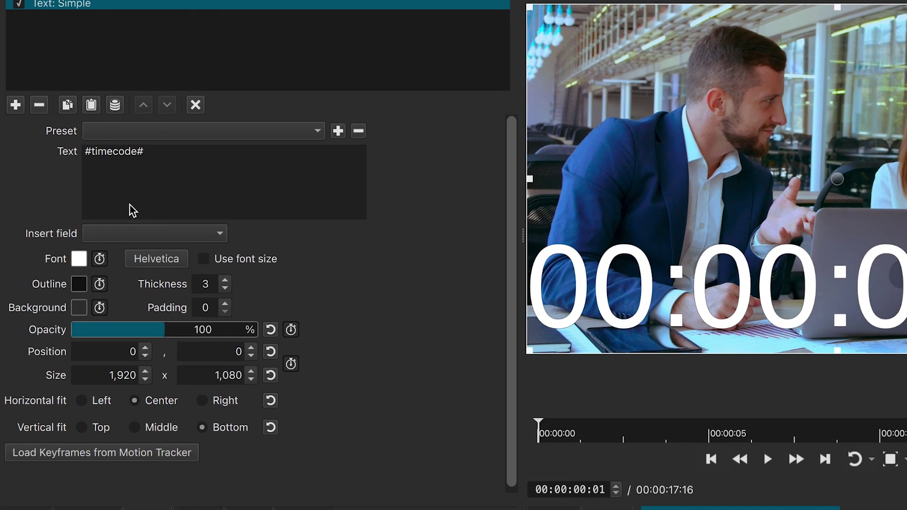
Replace the timecode placeholder with TEXT and set the font to Gill Sans MT Bold
drag(117, 197, 27, 190)
text(TEXT)
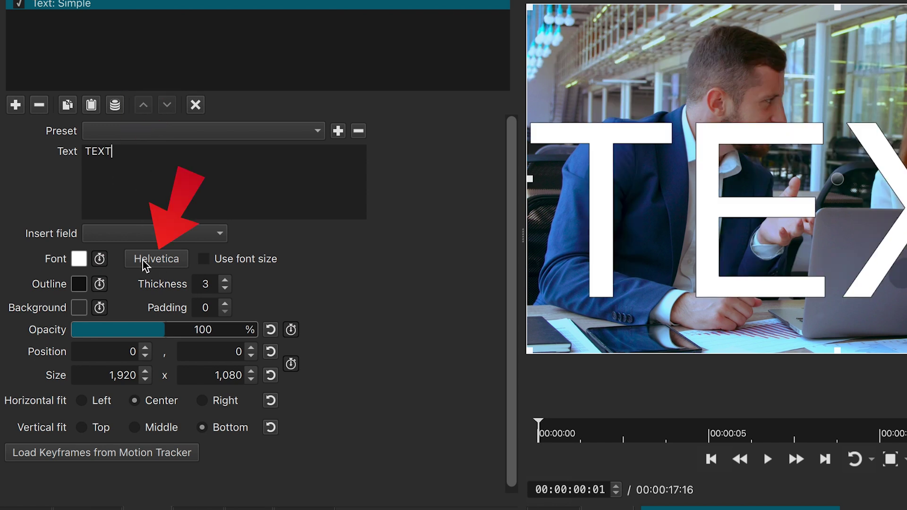
click(157, 262)
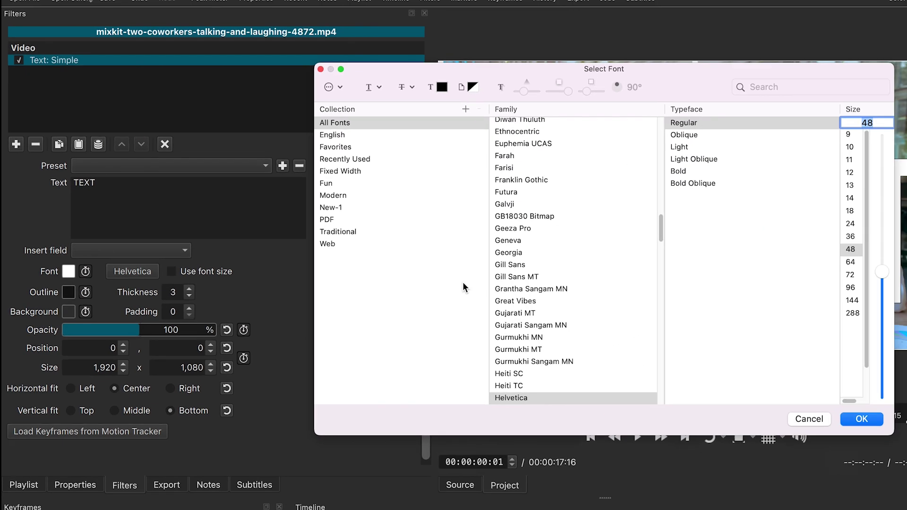
scroll(630, 187, down, 3)
click(524, 210)
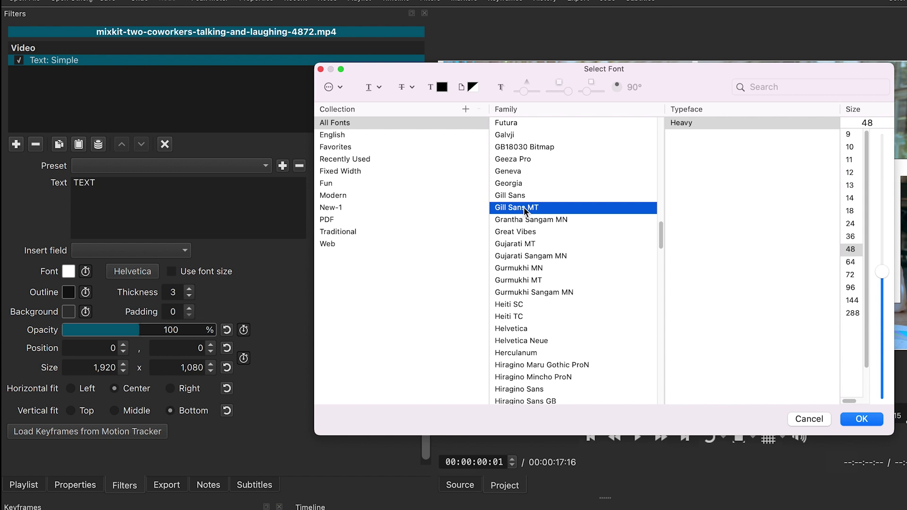
click(869, 422)
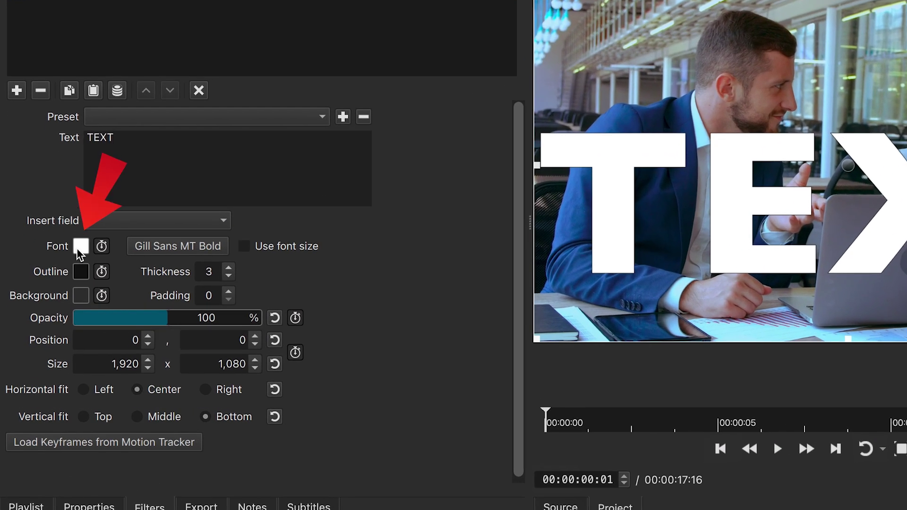
Keep the title's text colour White
click(68, 273)
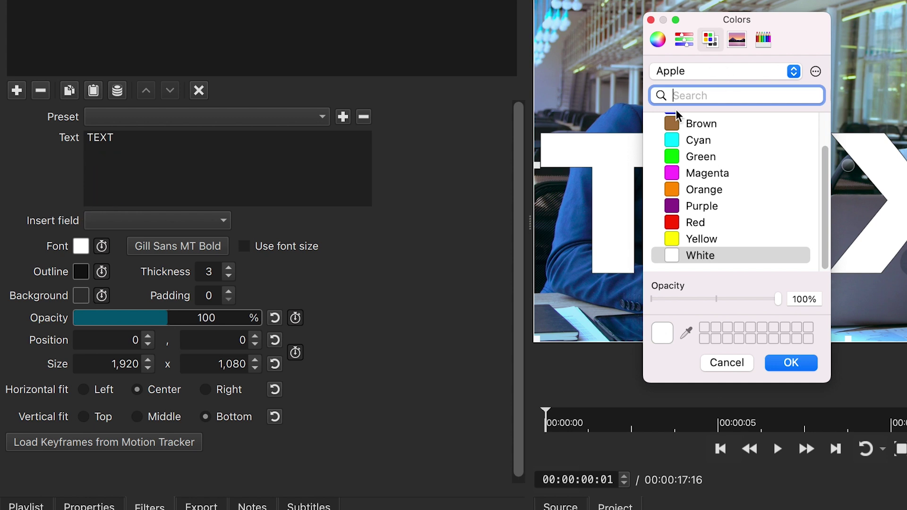
scroll(818, 168, up, 2)
scroll(673, 264, down, 2)
click(791, 363)
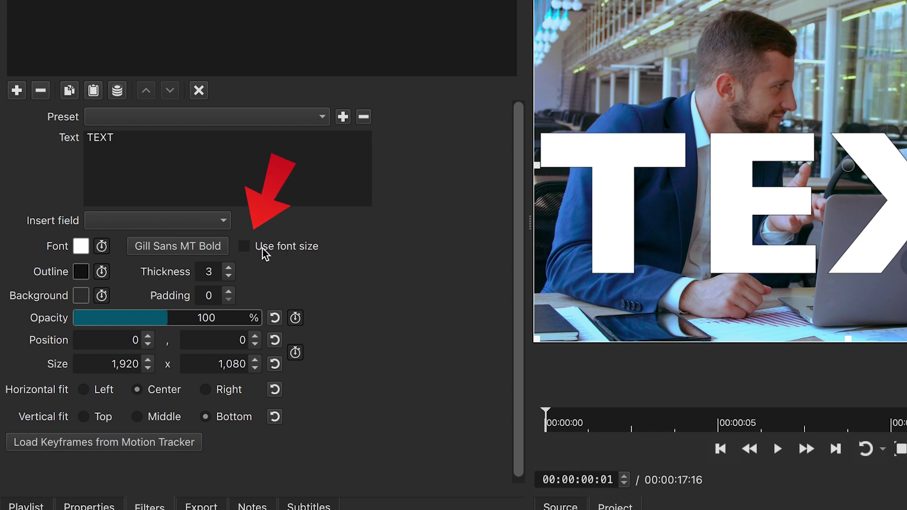
Set the TEXT title's font size to 144, then let it fill its box again
click(244, 247)
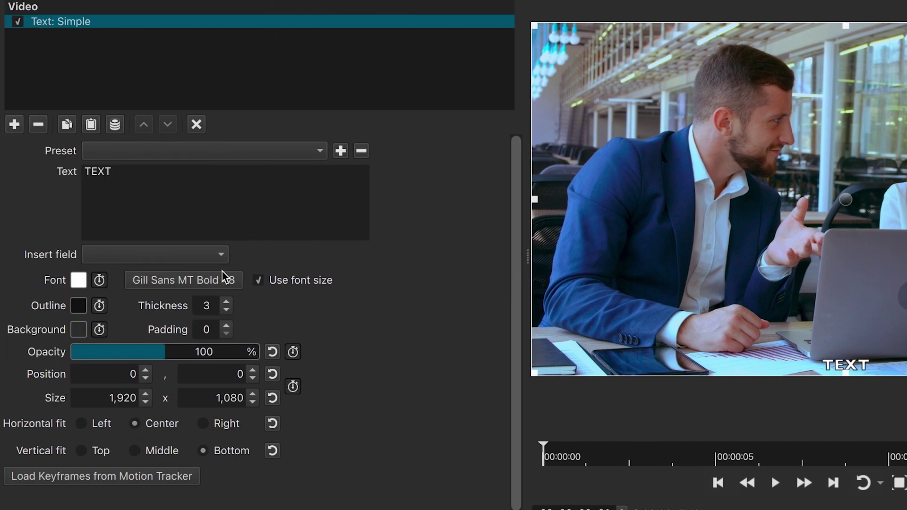
click(225, 279)
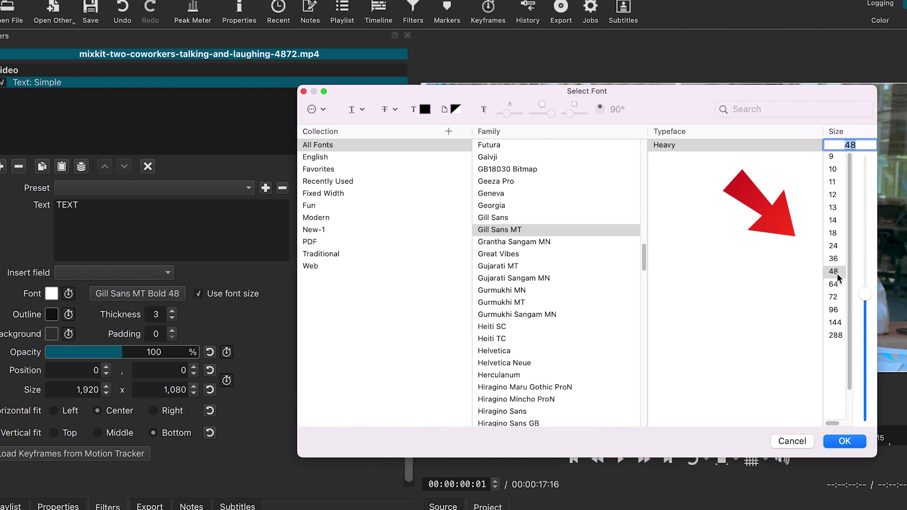
click(833, 246)
click(835, 322)
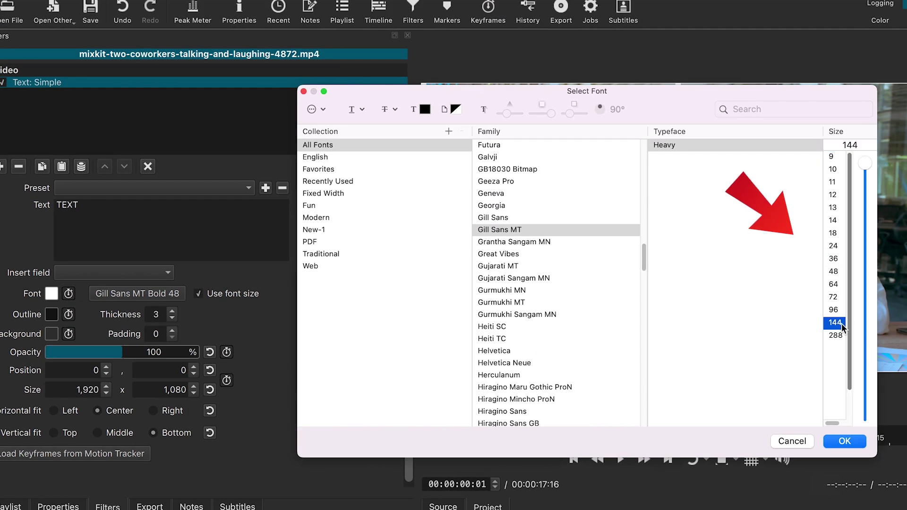
click(846, 442)
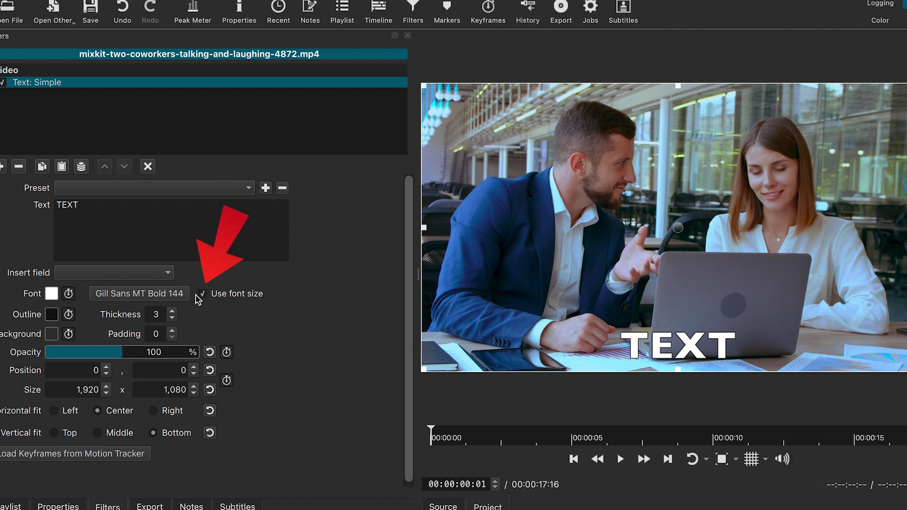
click(203, 295)
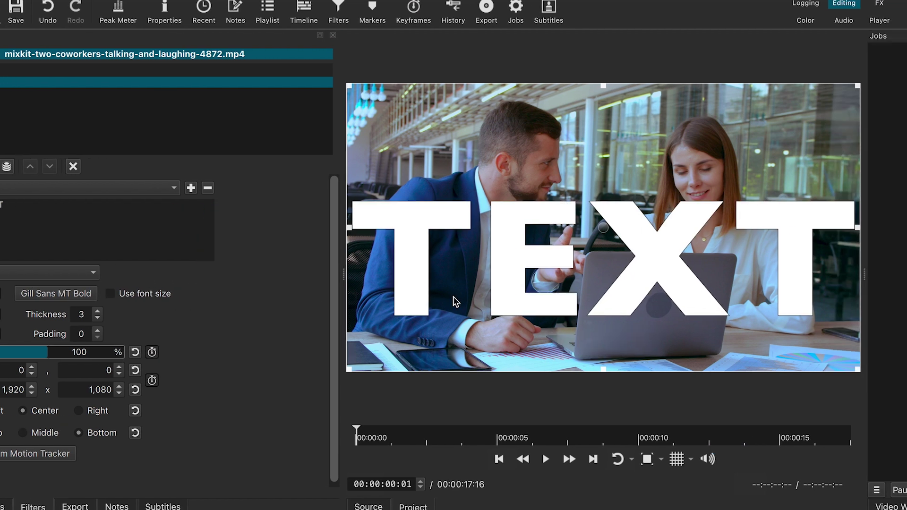
Fit the text box to 849 x 442 right of centre and set outline thickness to 0
drag(856, 371, 609, 236)
drag(501, 189, 701, 256)
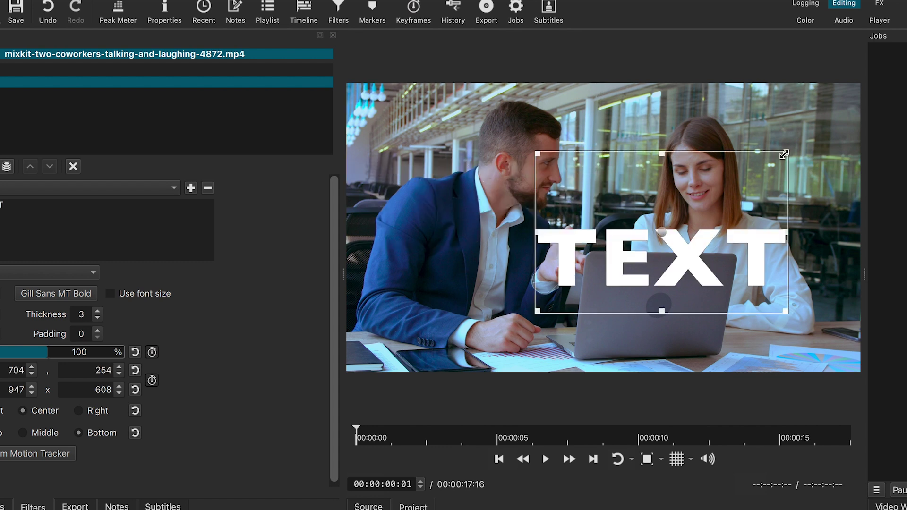
drag(782, 152, 766, 203)
drag(649, 274, 613, 241)
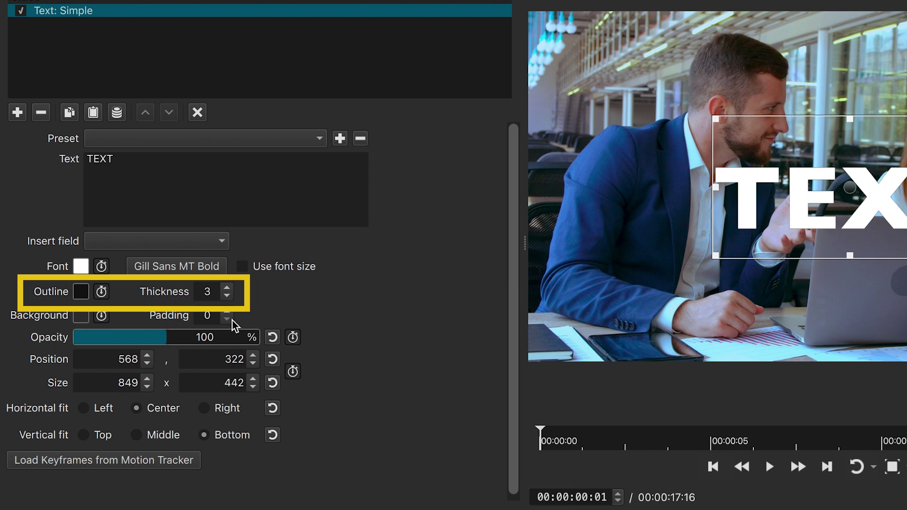
click(228, 296)
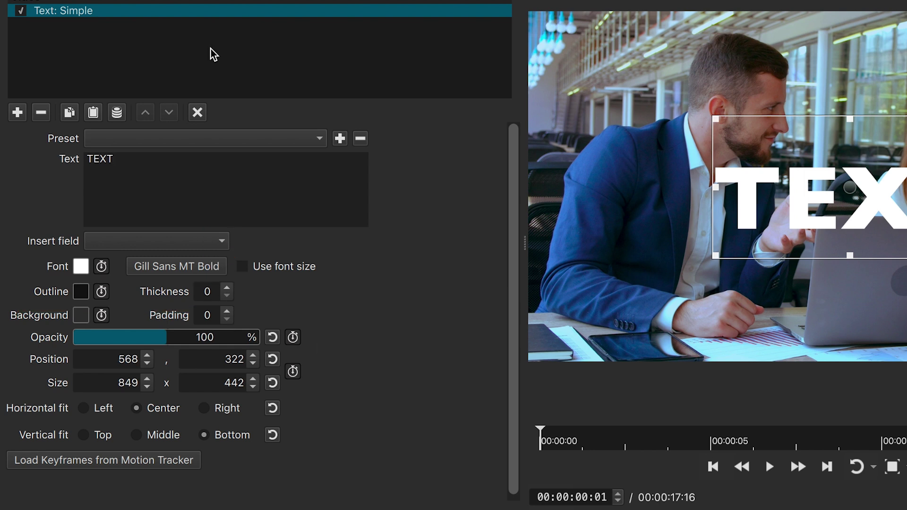
click(208, 139)
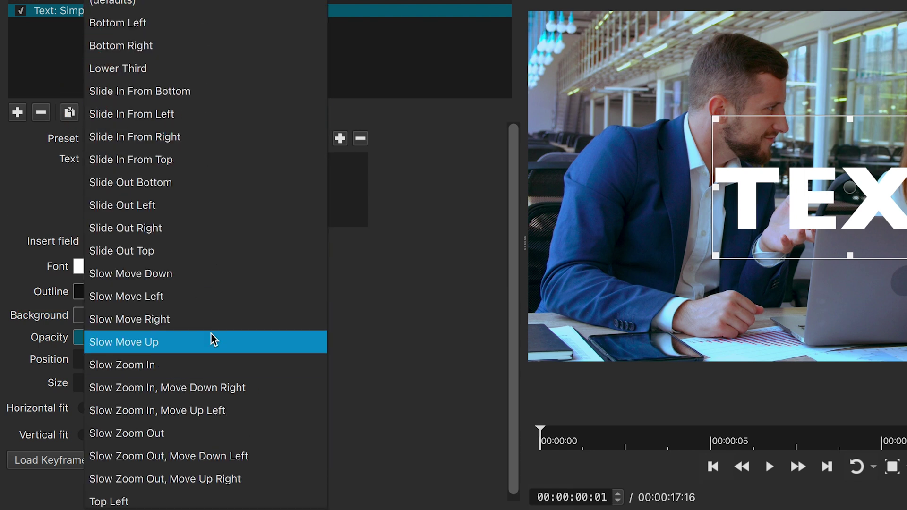
Try the Slide In From Top and then Slide In From Bottom presets, previewing each
click(165, 160)
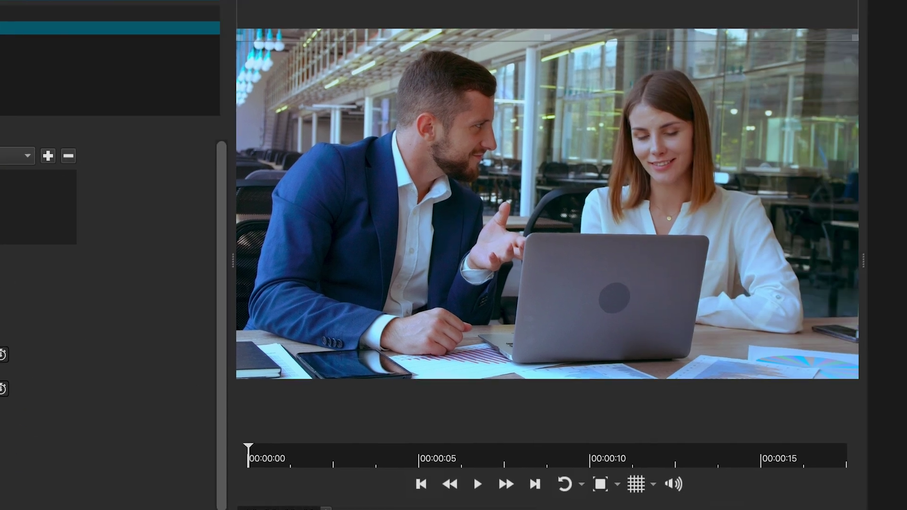
key(space)
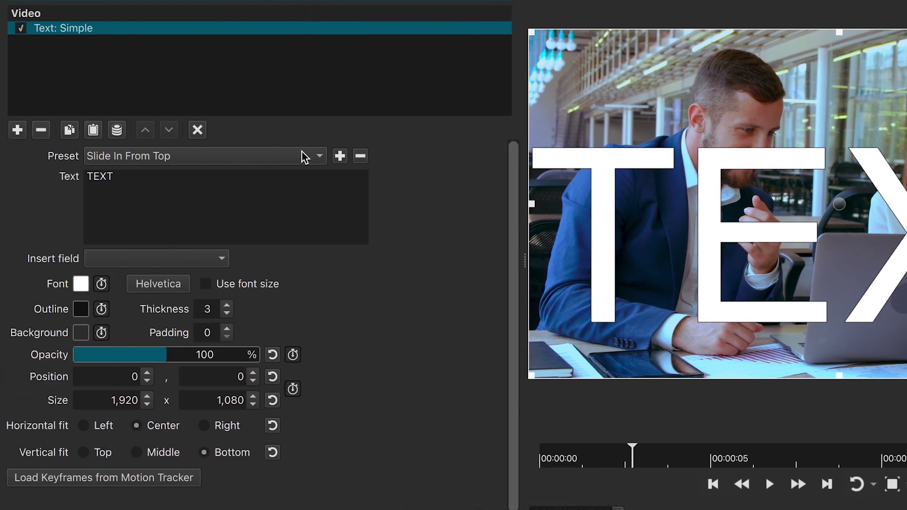
click(18, 155)
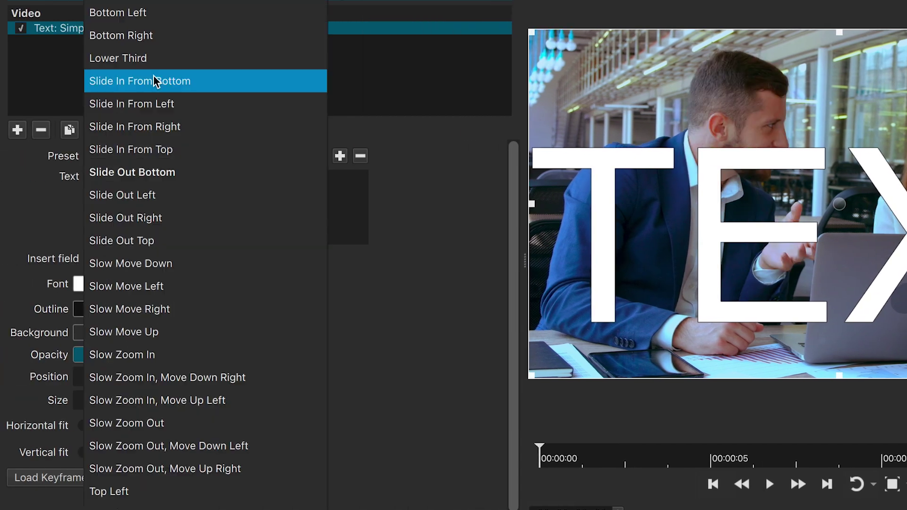
click(156, 84)
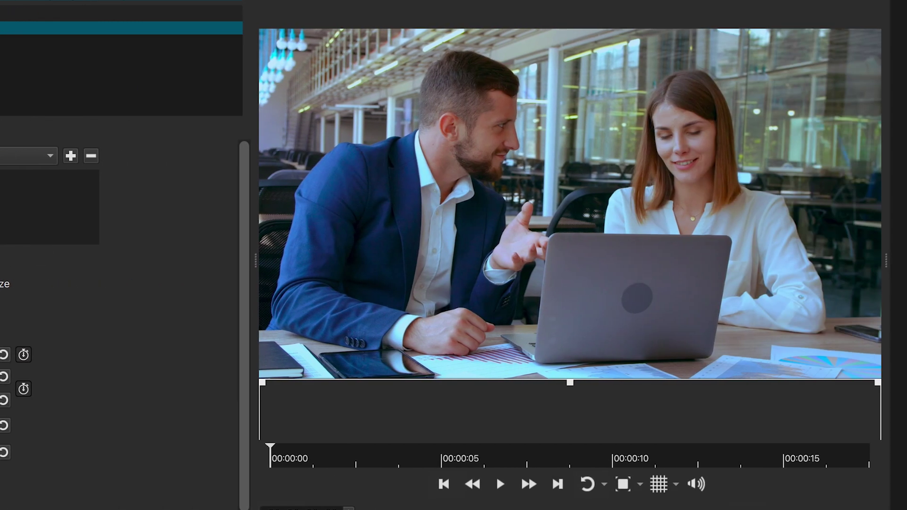
click(496, 476)
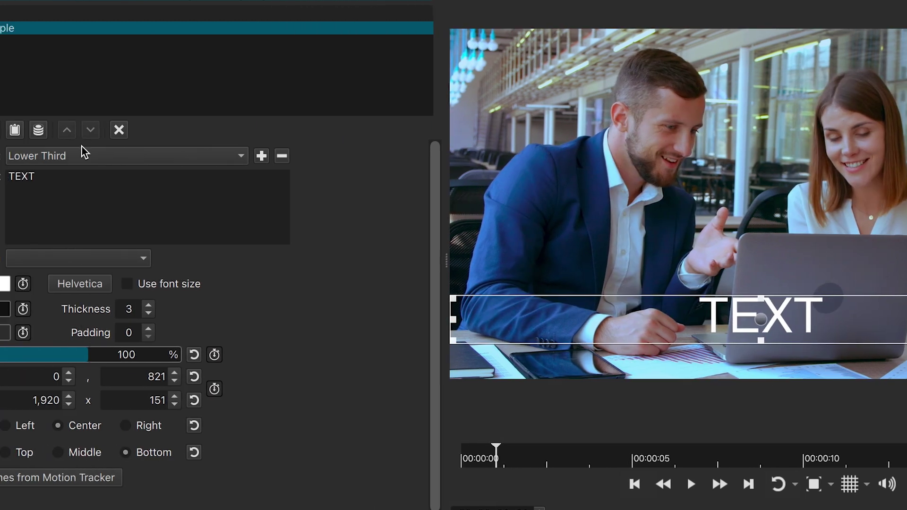
Switch the TEXT title to the Lower Third layout preset
click(29, 156)
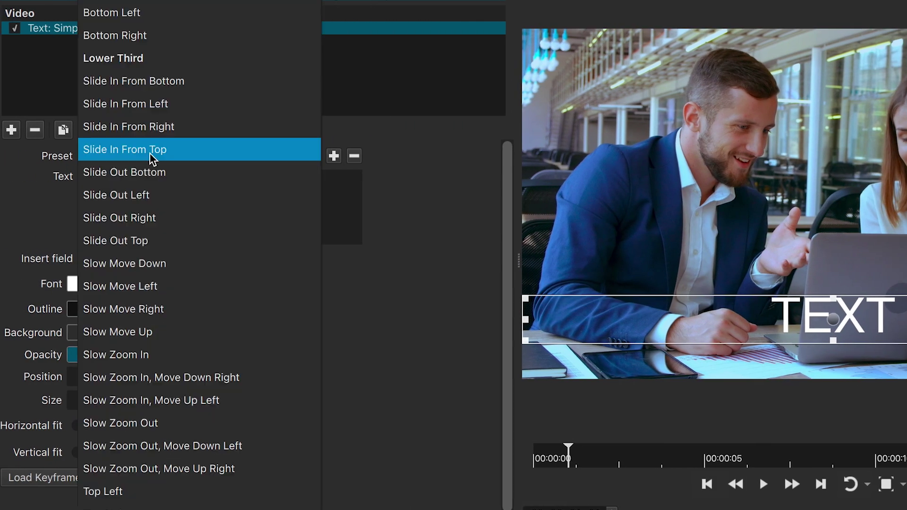
key(Escape)
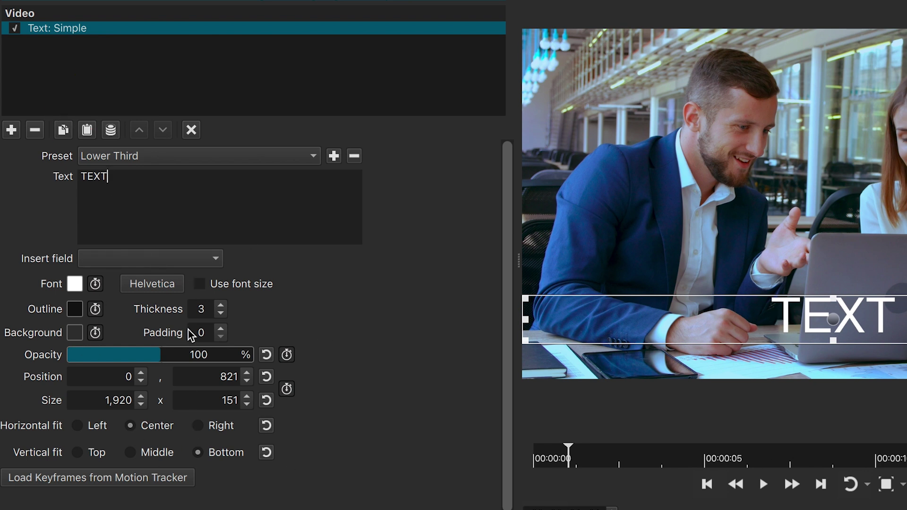
click(313, 156)
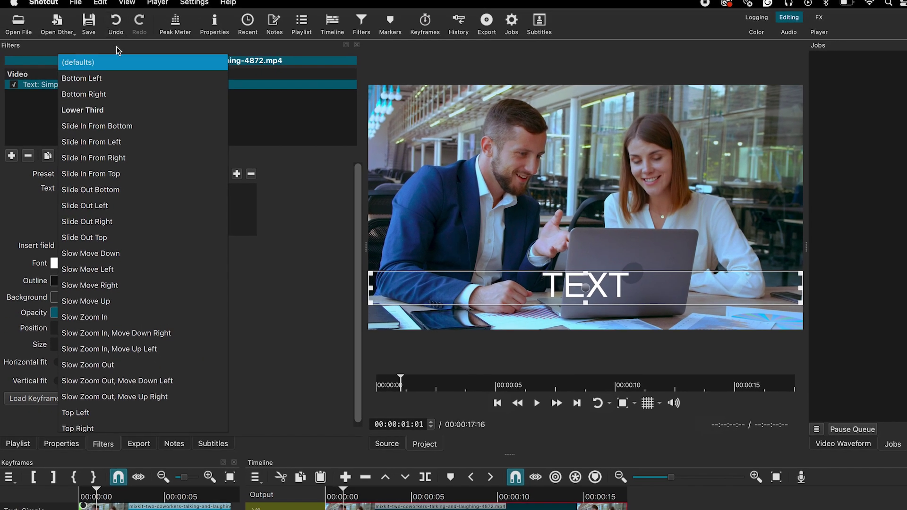
Reset the title to default settings and set its font to Gill Sans MT Bold
click(126, 0)
click(117, 266)
click(434, 208)
click(726, 388)
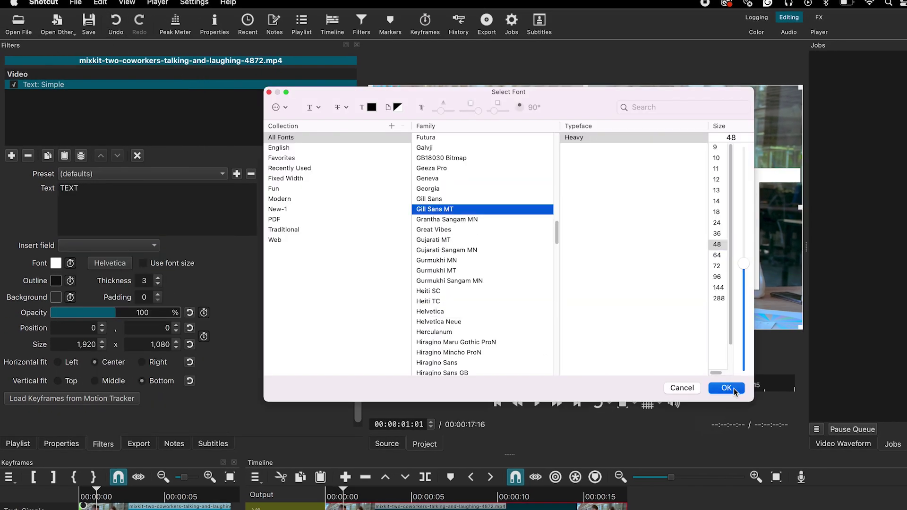
Resize and centre the text box to 1,156 x 615 at 407, 292
drag(802, 85, 630, 187)
drag(509, 258, 601, 218)
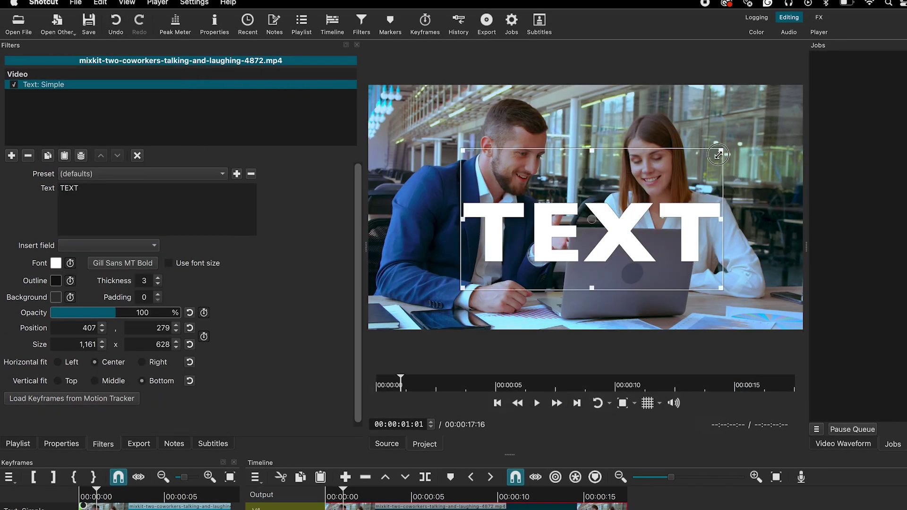
drag(718, 154, 716, 157)
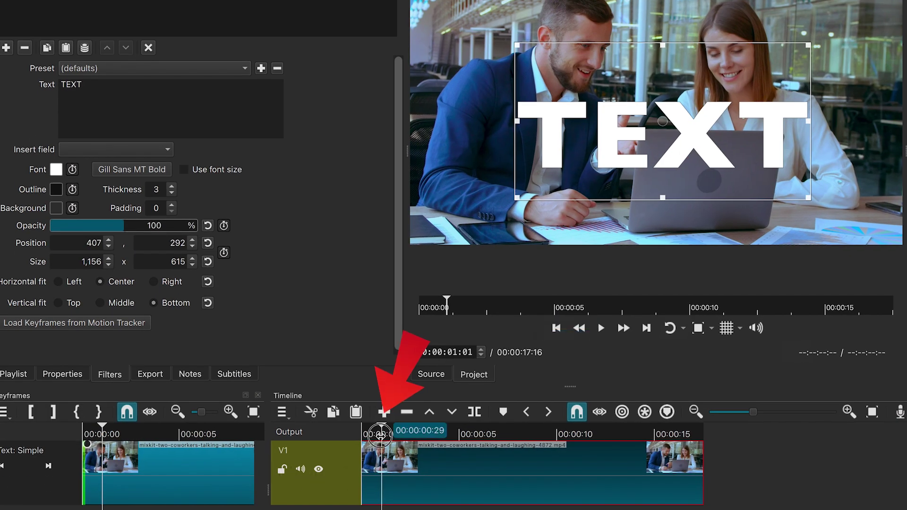
drag(380, 435, 364, 434)
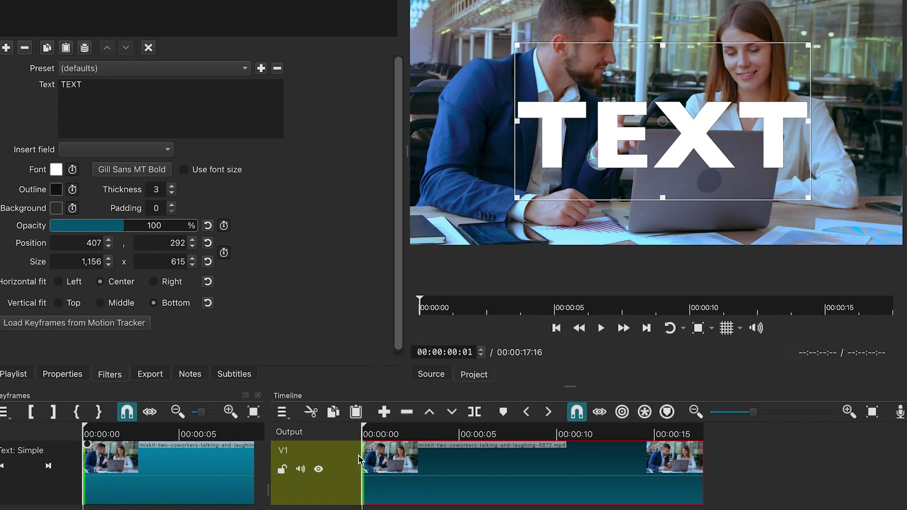
Keyframe the title's opacity from 0 at the start to 100 at about one second
click(224, 227)
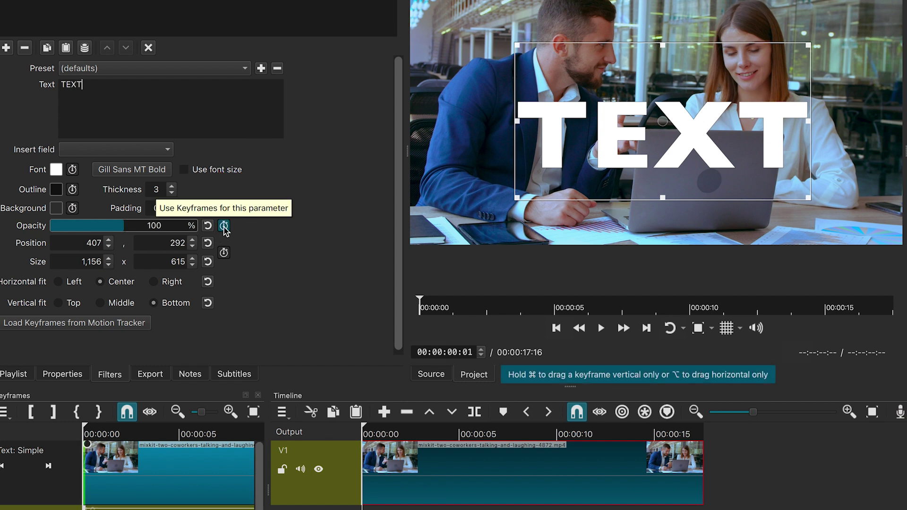
drag(114, 230, 21, 230)
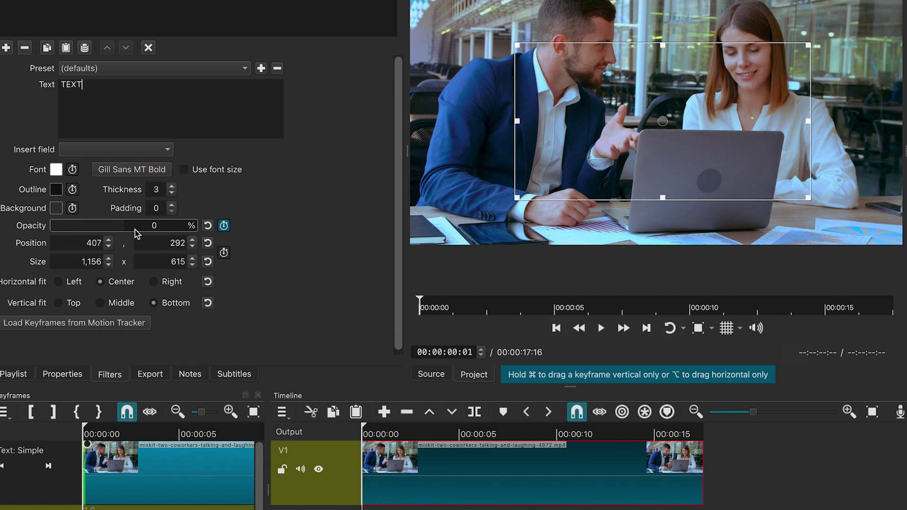
drag(364, 433, 383, 439)
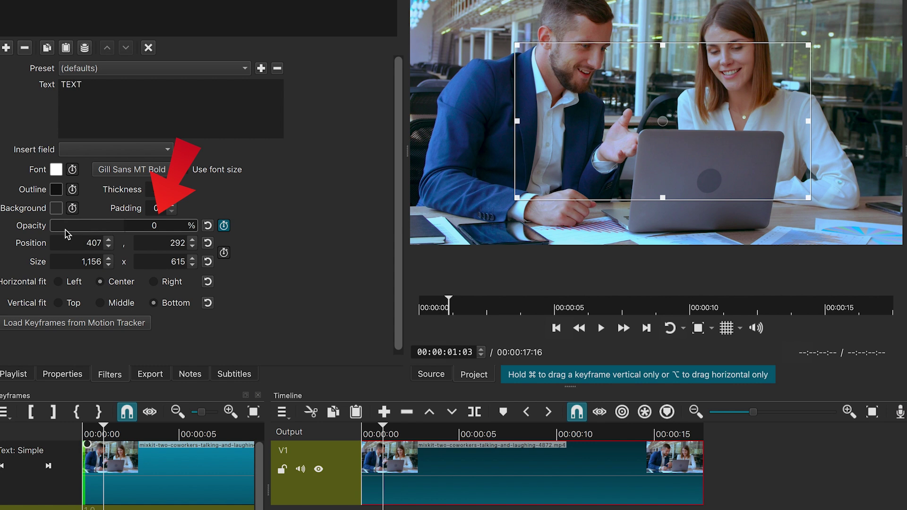
drag(68, 229, 178, 244)
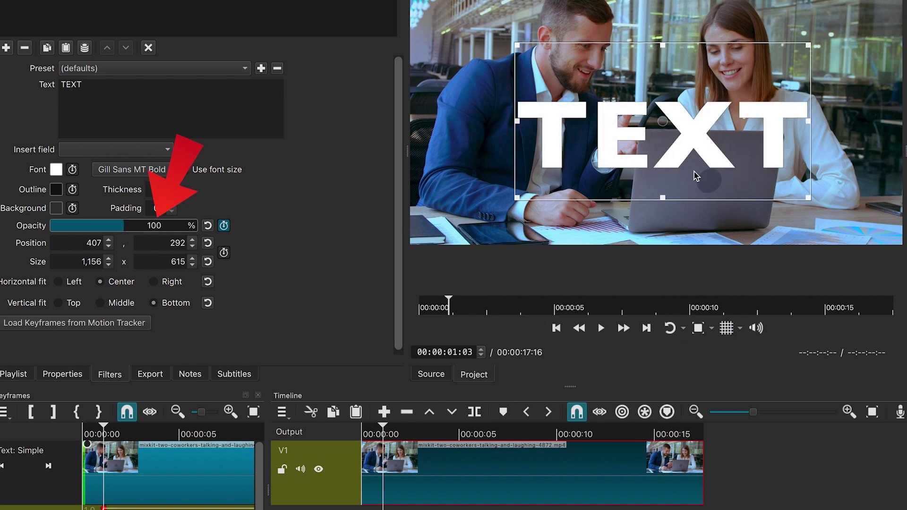
Play the fade-in from the start of the clip to check it
drag(396, 443, 363, 439)
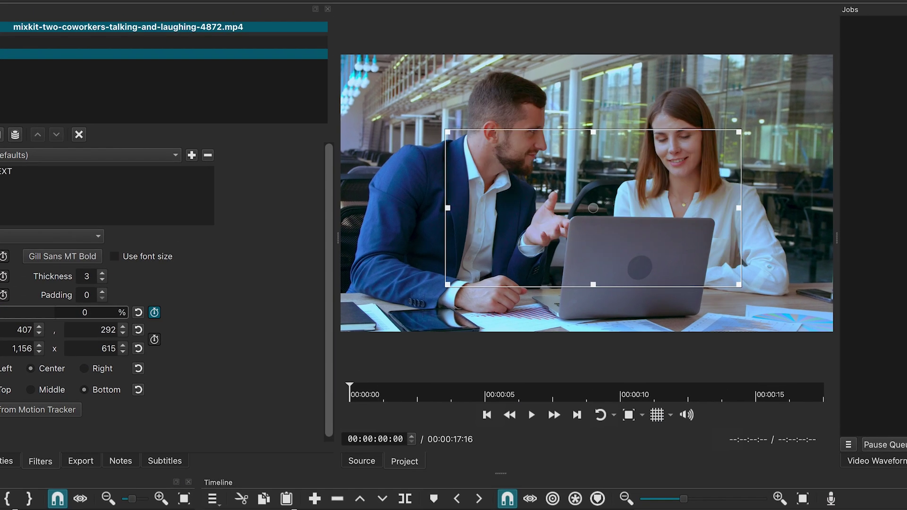
key(space)
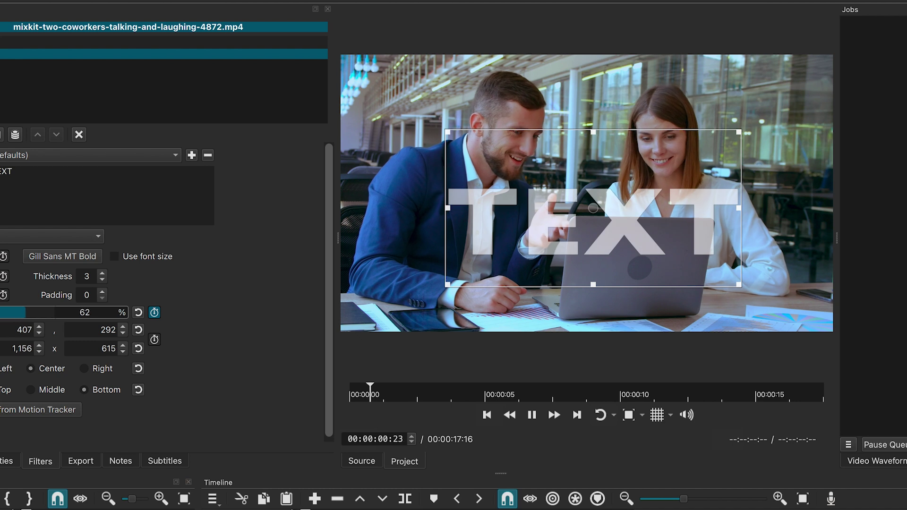
key(space)
key(Home)
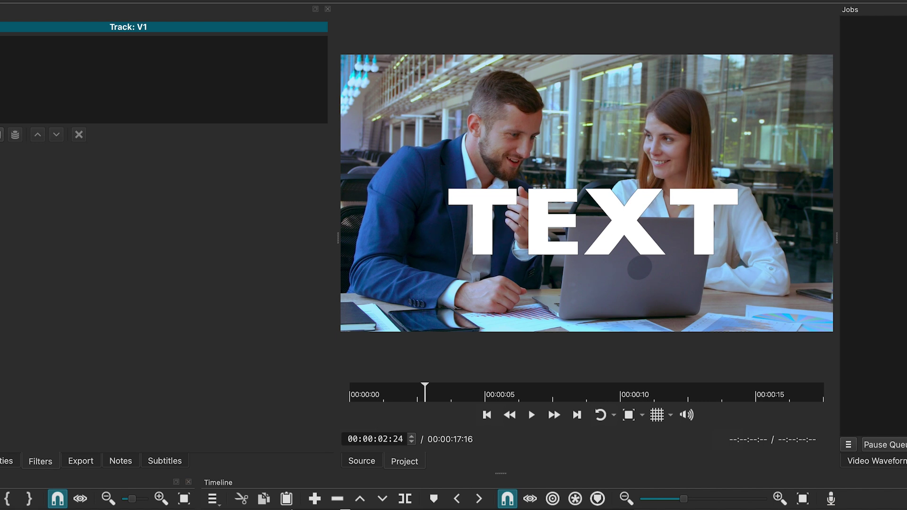
key(space)
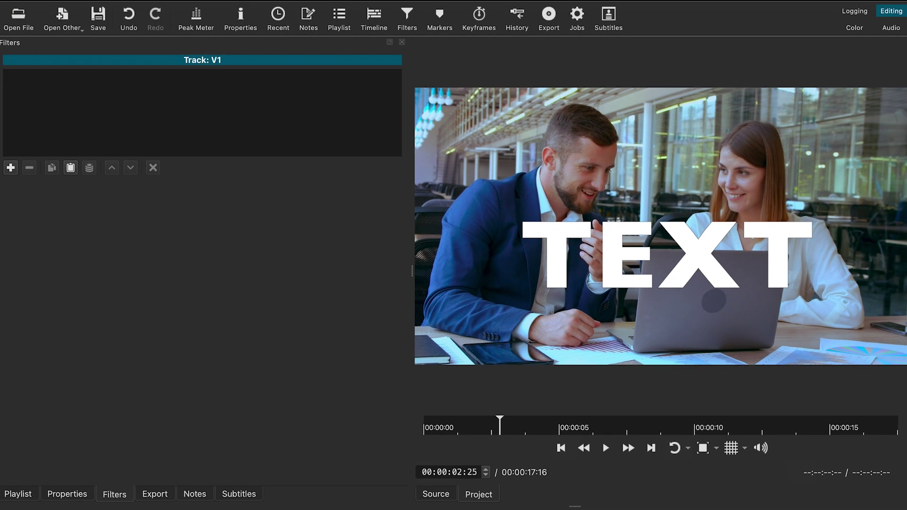
Remove the Text: Simple filter and add a Text: Rich filter in its place
click(13, 88)
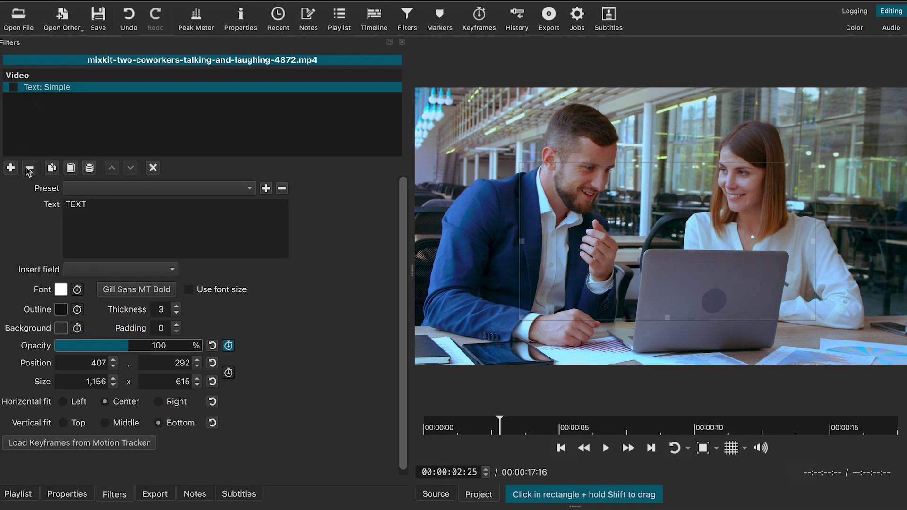
click(29, 168)
click(10, 169)
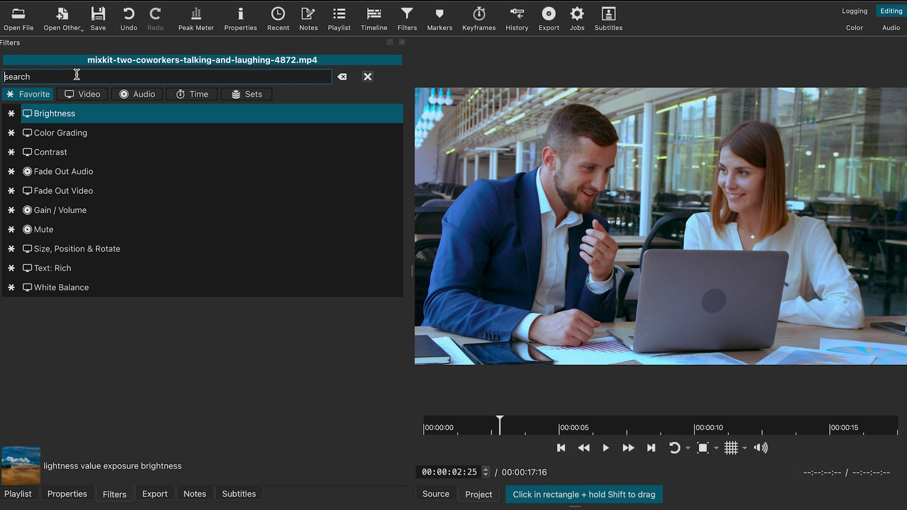
text(Text)
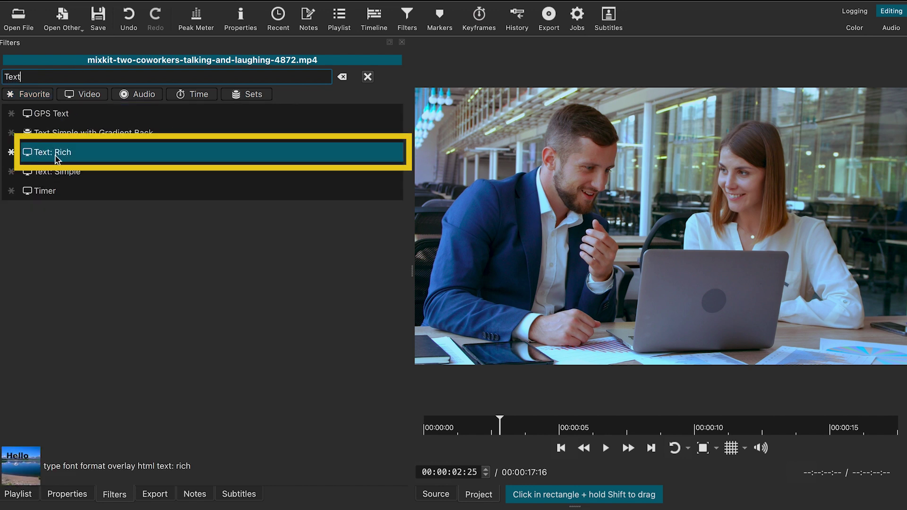
click(56, 152)
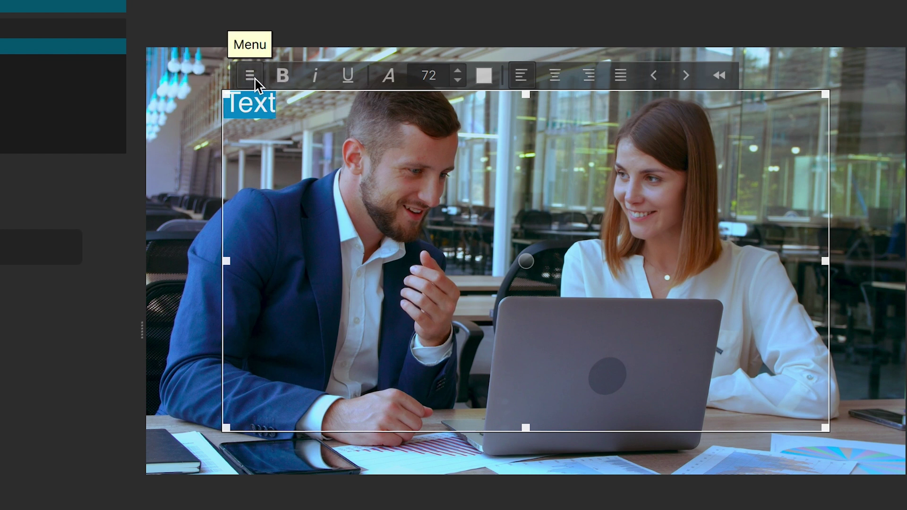
Set the rich Text word to Gill Sans MT at text size 500
click(389, 76)
click(271, 264)
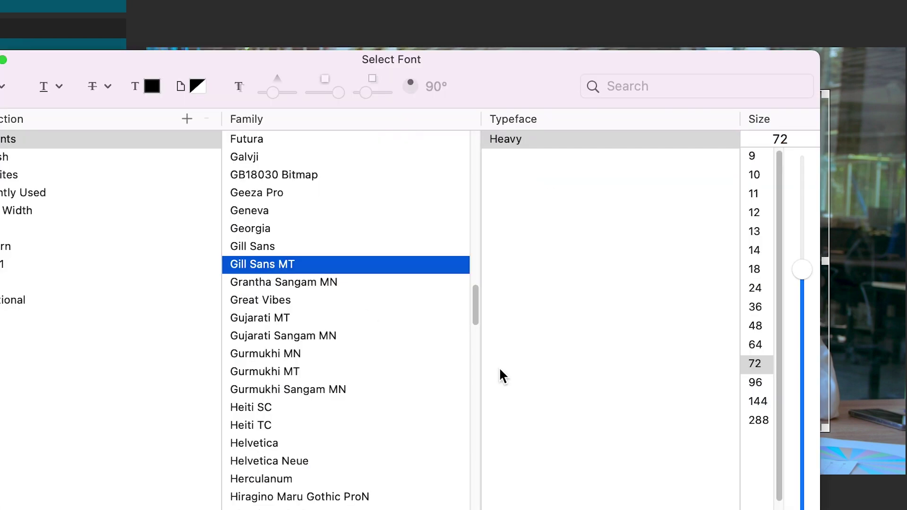
click(771, 447)
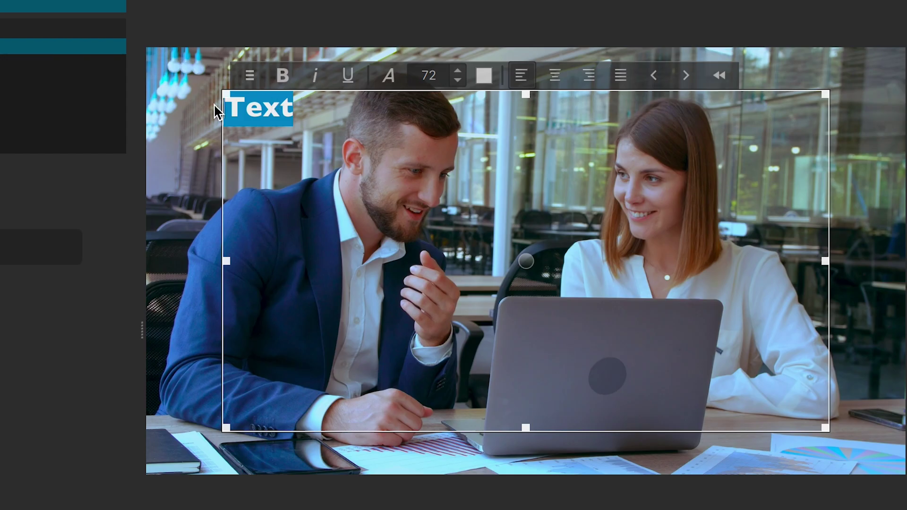
click(457, 76)
double_click(427, 76)
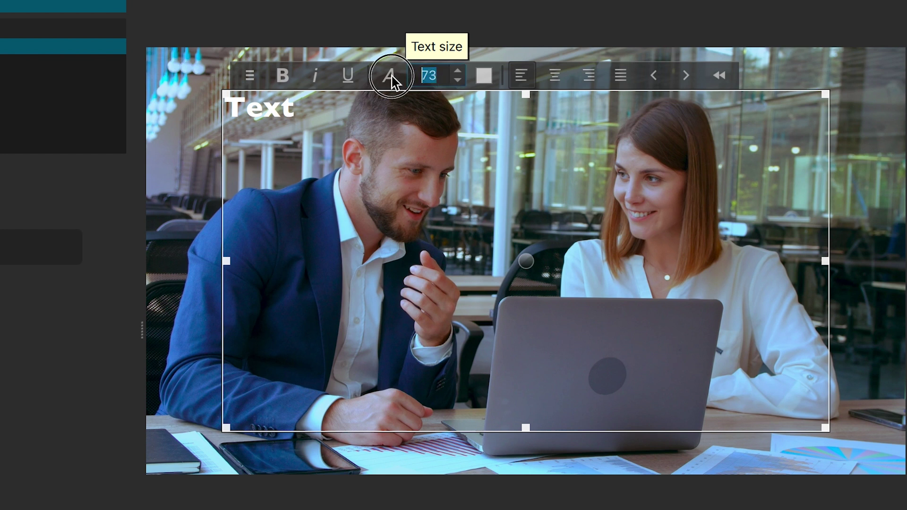
text(200)
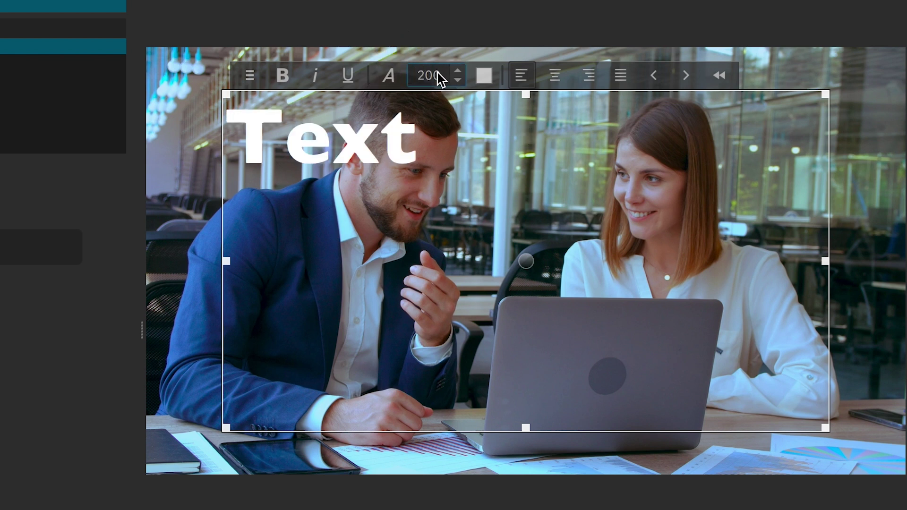
key(BackSpace)
key(BackSpace)
key(BackSpace)
text(500)
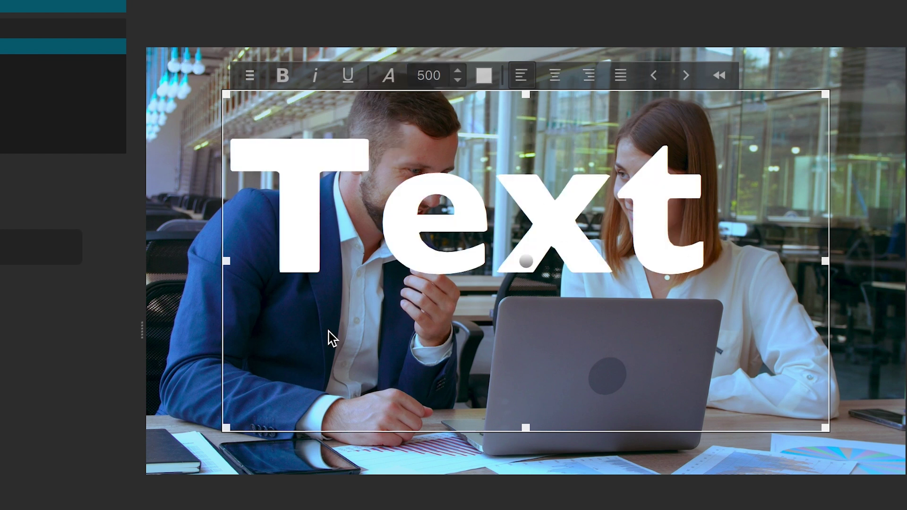
drag(527, 260, 536, 278)
Colour the Text word red and move it down across the coworkers
click(488, 89)
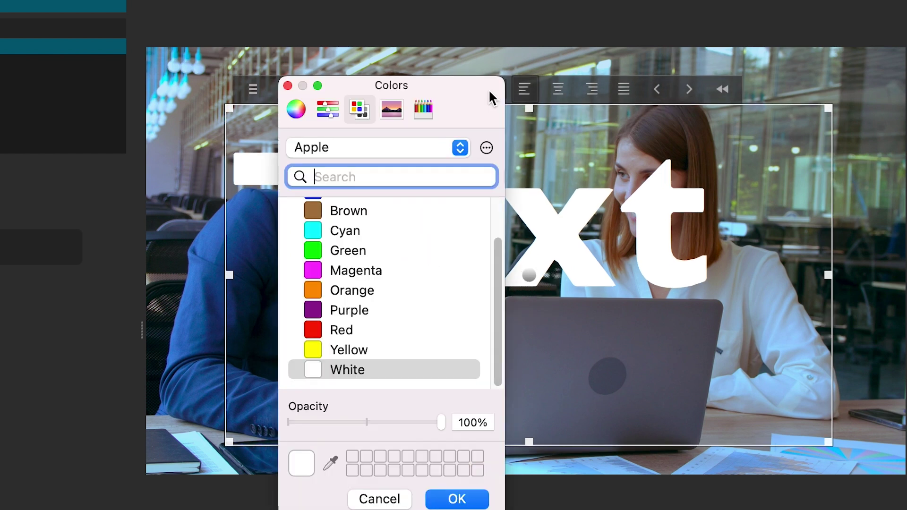
click(347, 333)
click(470, 501)
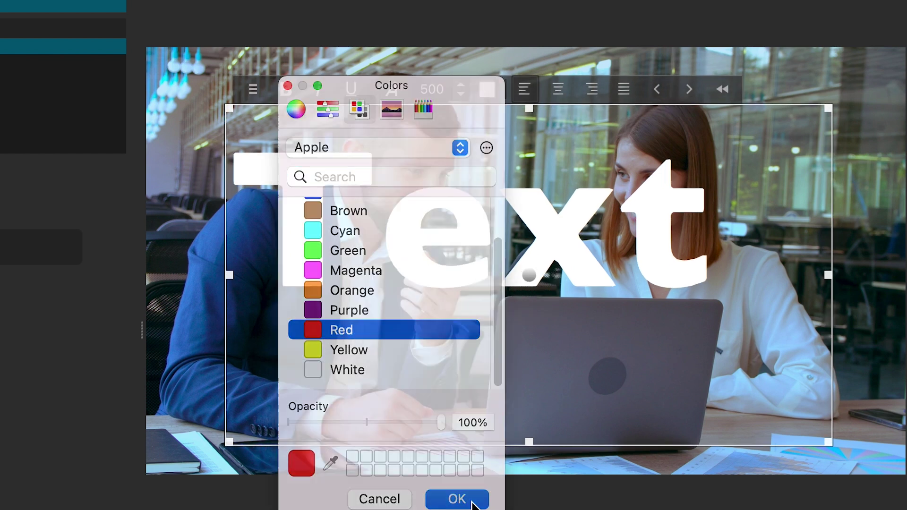
drag(530, 293, 562, 358)
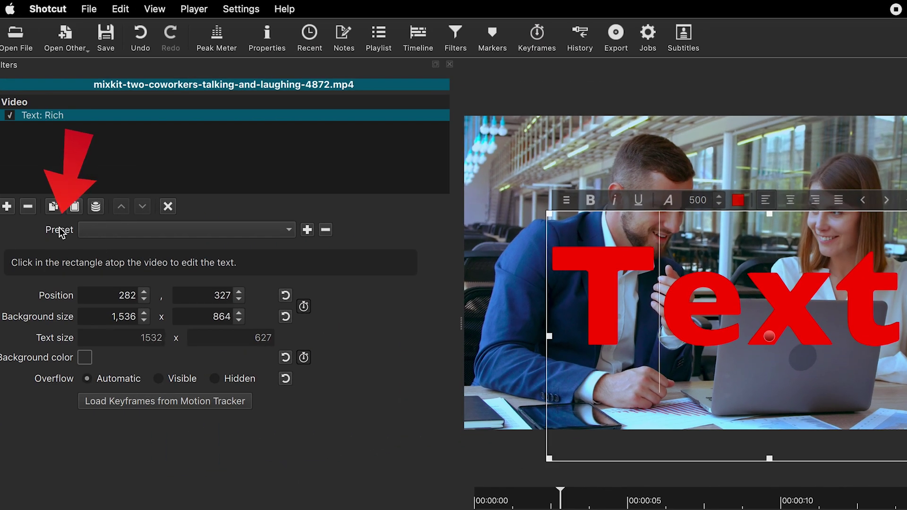
Apply the Slide In From Bottom preset to the red Text title and preview it
click(289, 230)
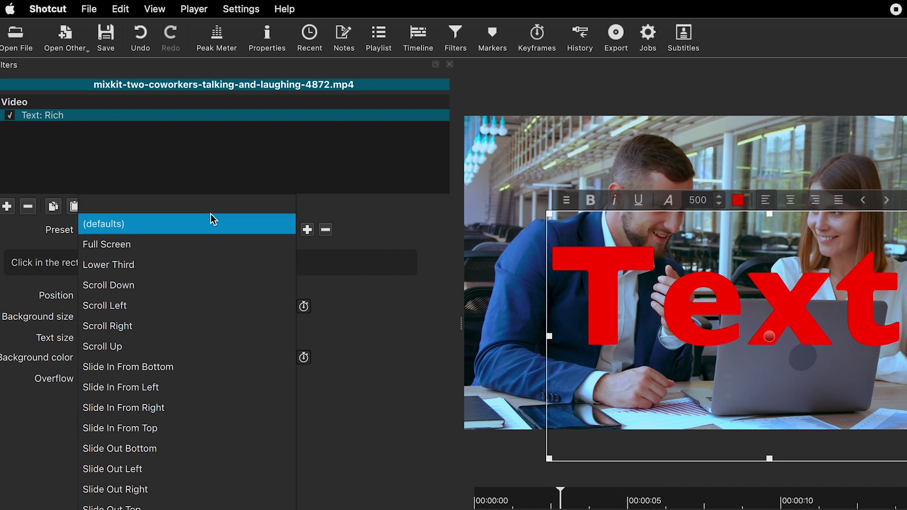
click(145, 368)
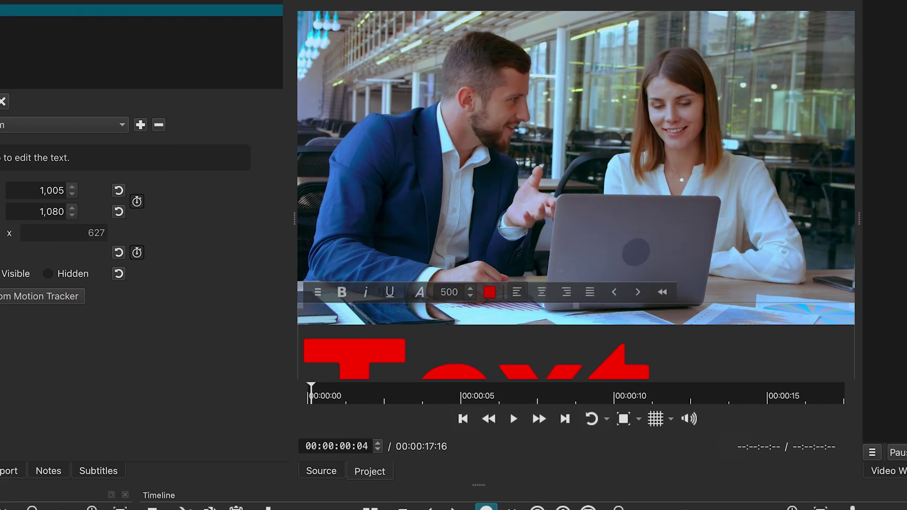
key(space)
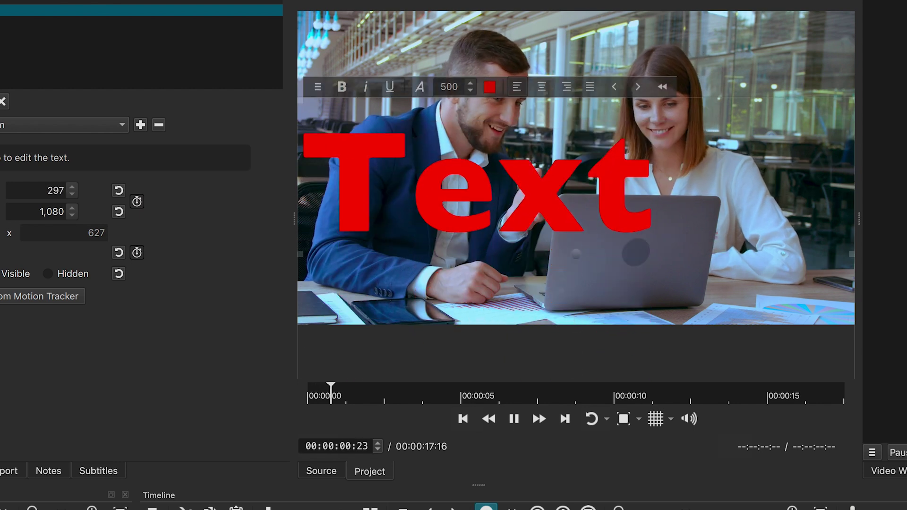
key(space)
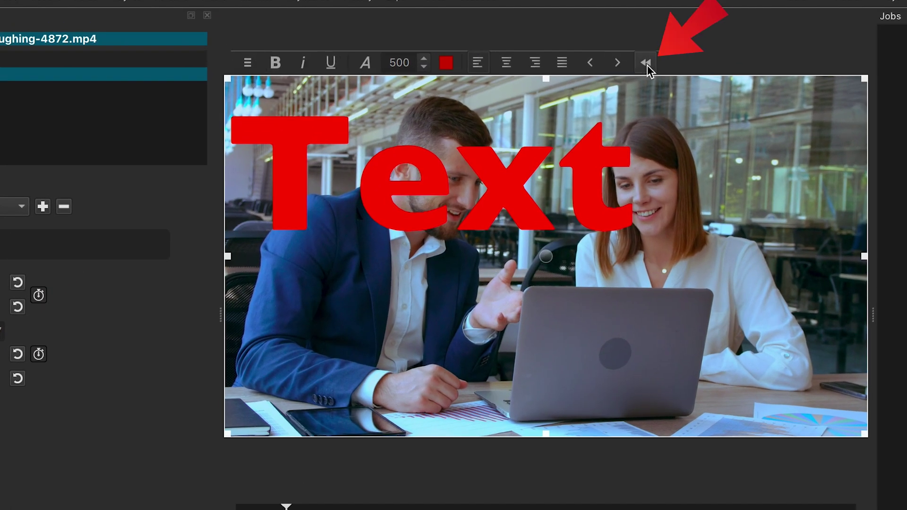
click(646, 63)
click(248, 62)
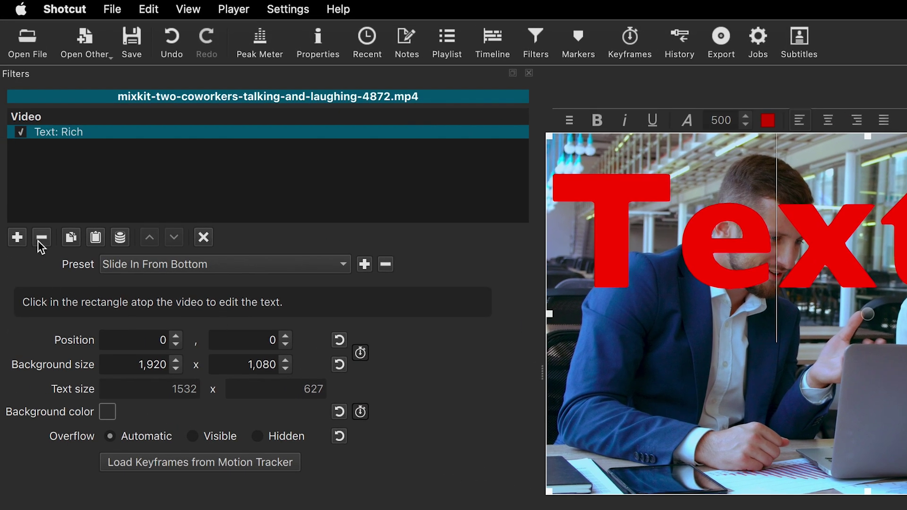
Swap Text: Rich for Text Simple with Gradient Back and review its Gradient settings
click(41, 238)
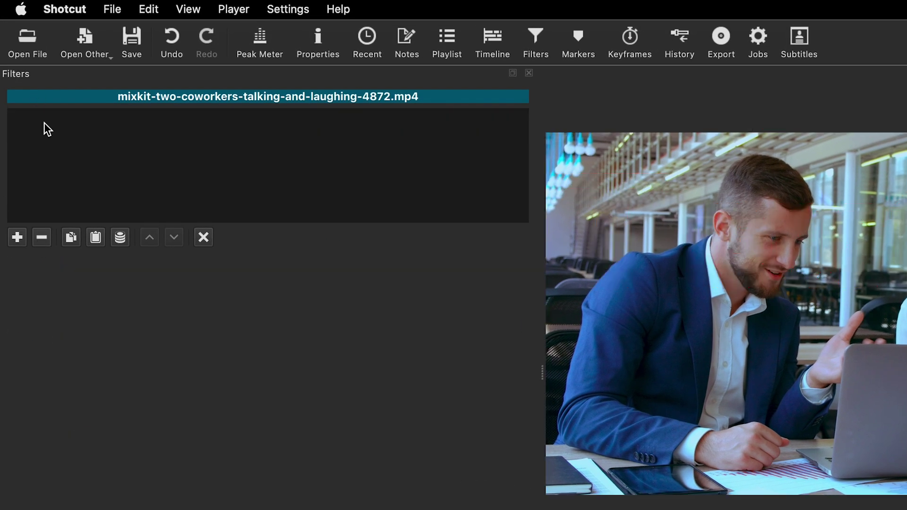
click(17, 237)
text(Text)
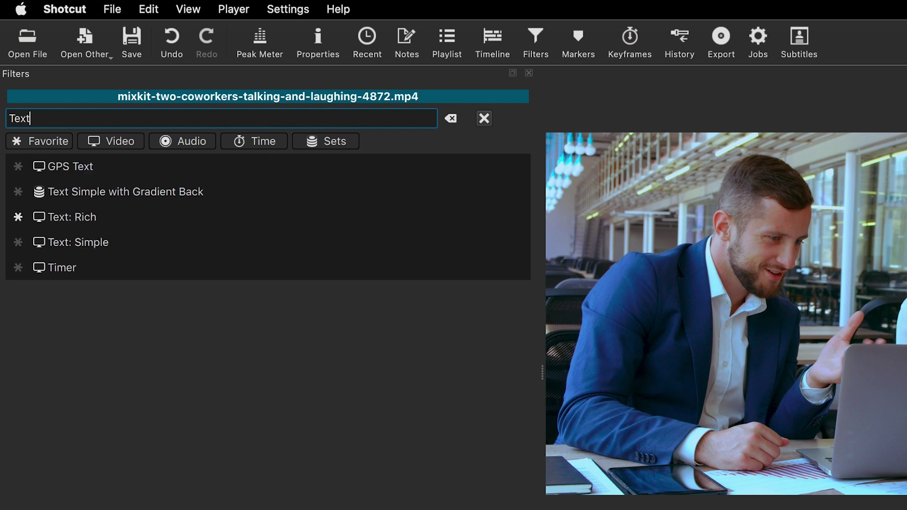
click(137, 191)
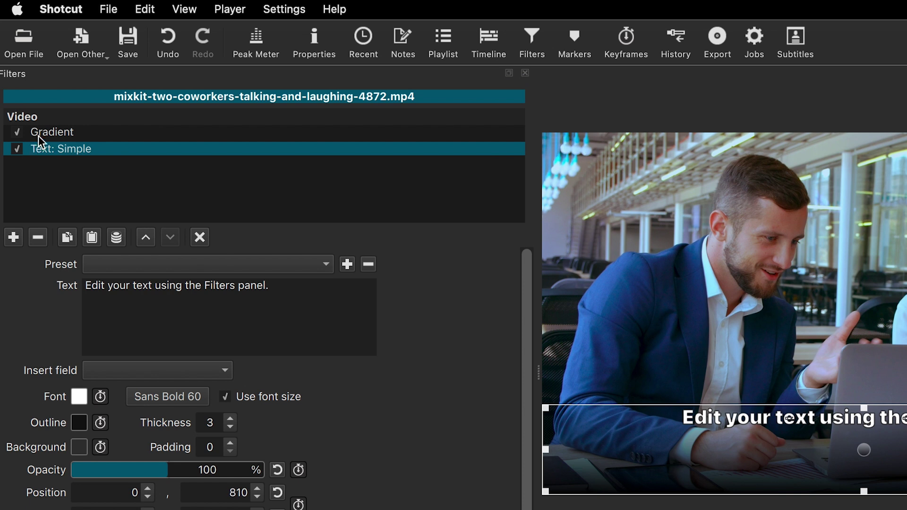
click(39, 134)
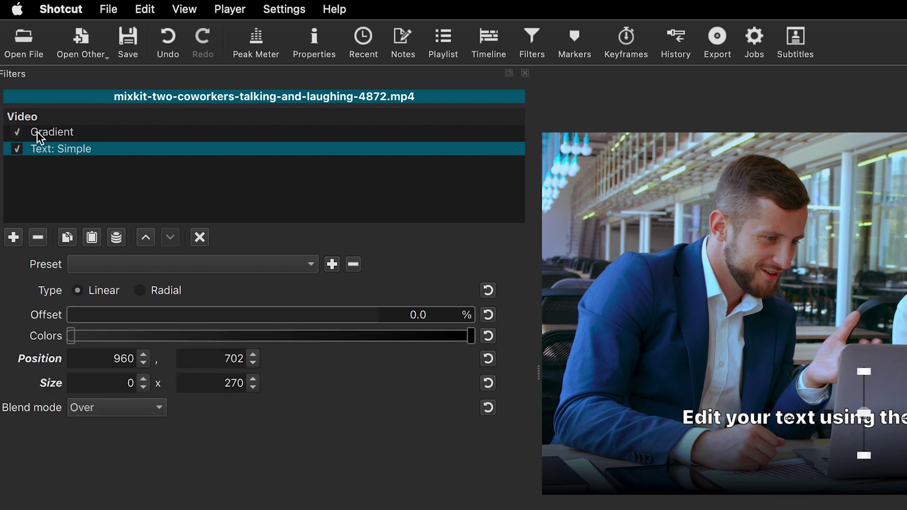
click(55, 151)
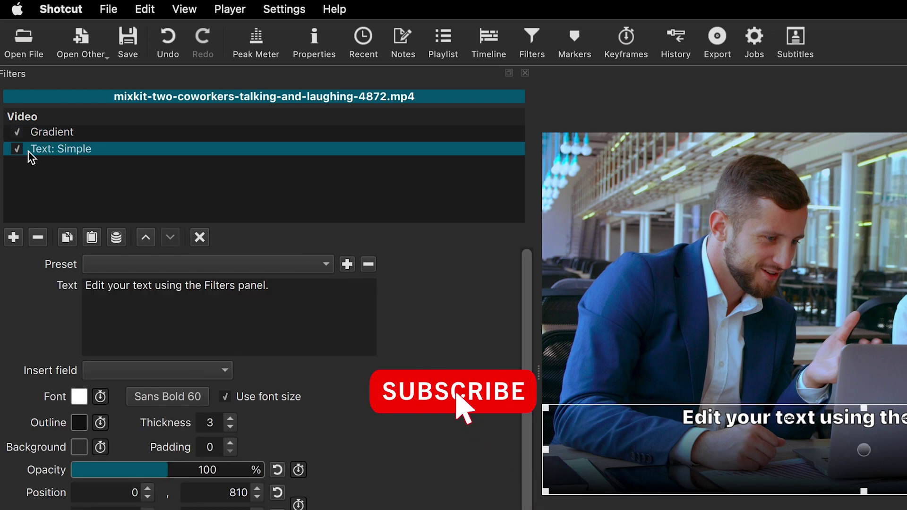
click(36, 134)
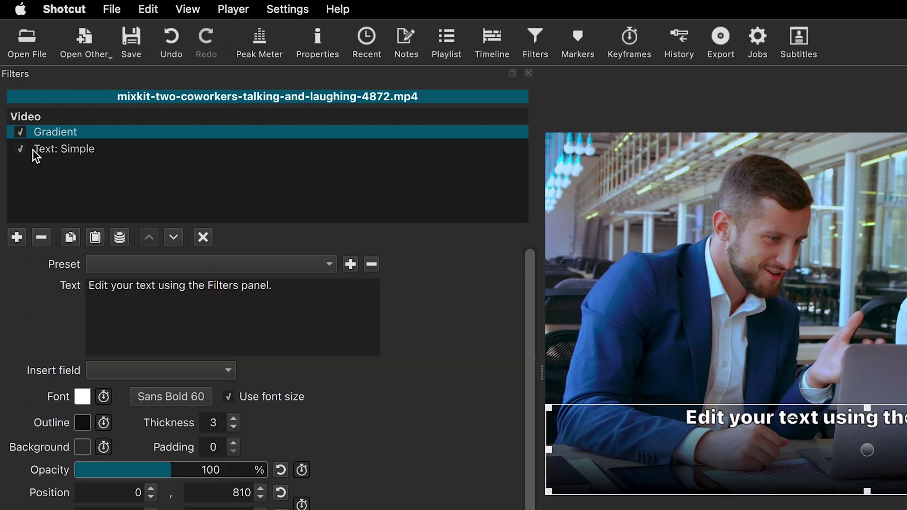
Replace the placeholder caption with 'Live life to the fullest!'
click(78, 152)
drag(296, 289, 72, 295)
key(BackSpace)
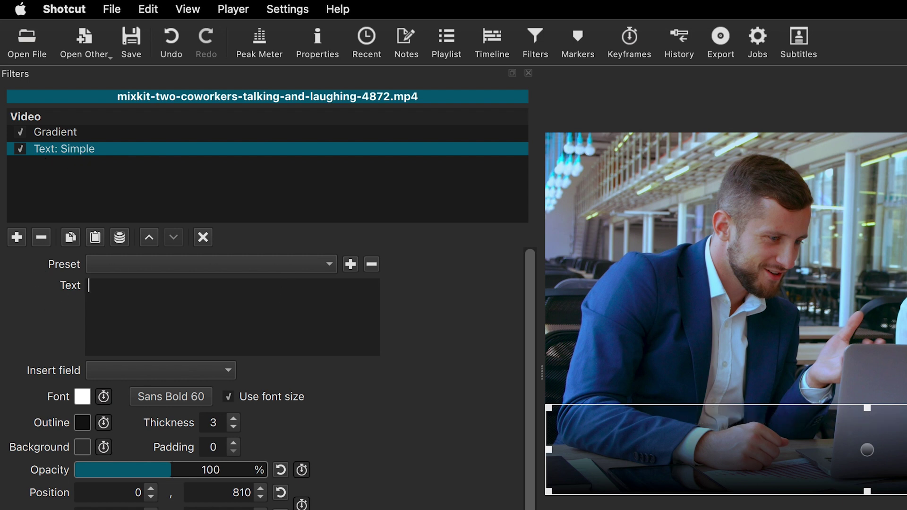
text(Live life to the fullest!)
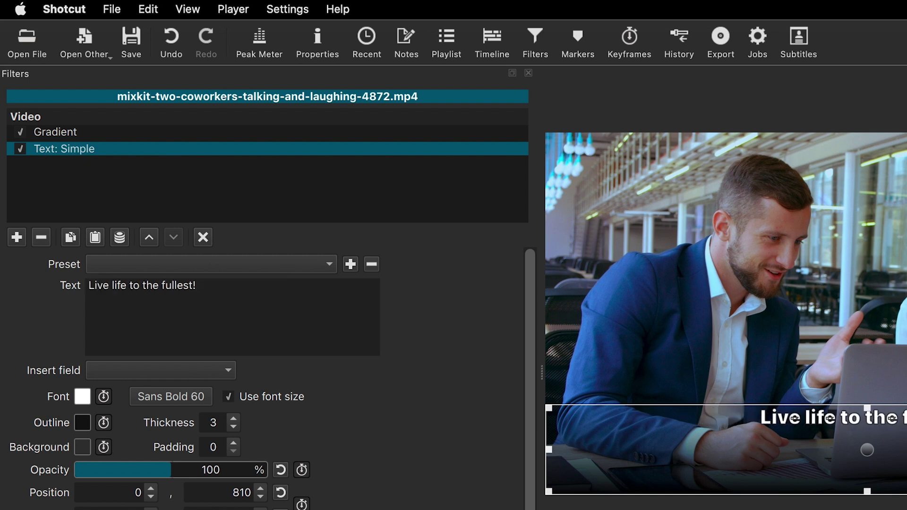
Set the gradient's end colour to cyan and stretch the gradient band upward
click(57, 134)
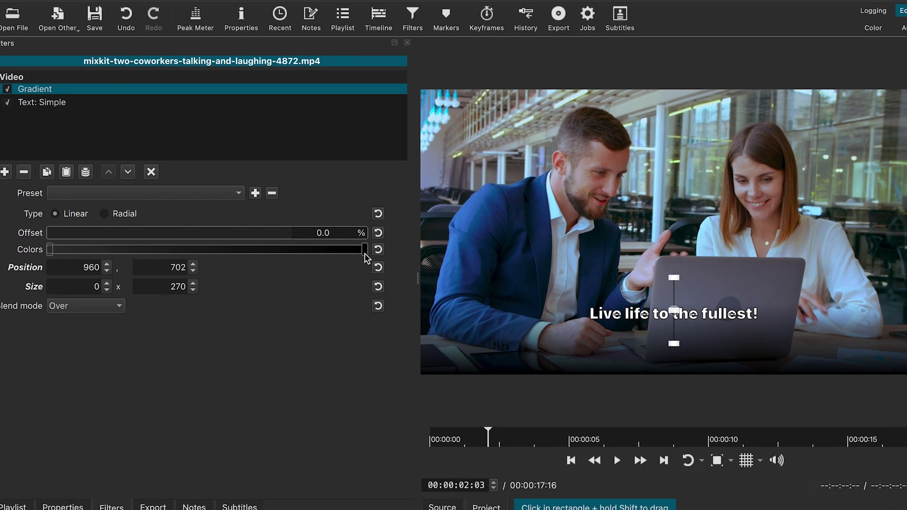
click(365, 253)
click(553, 243)
click(628, 391)
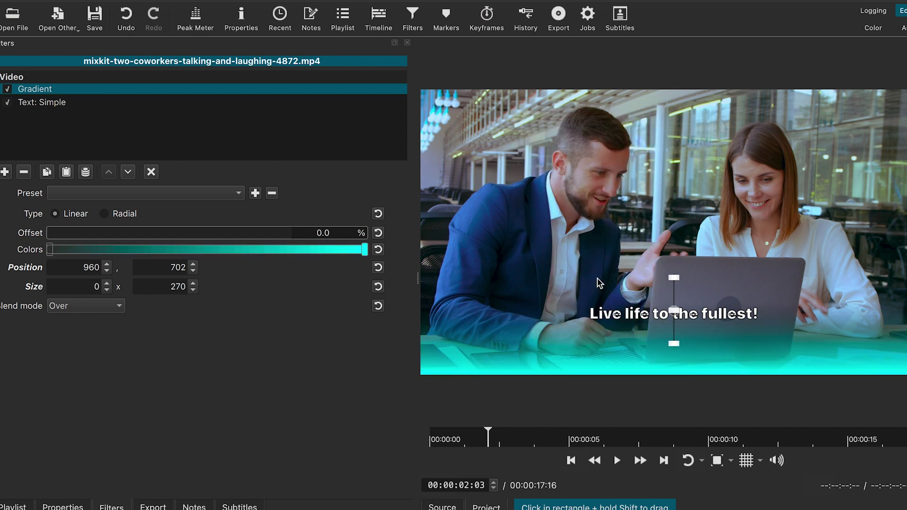
mouse_move(674, 310)
mouse_down()
mouse_move(672, 326)
mouse_move(676, 293)
mouse_up()
drag(636, 347, 642, 336)
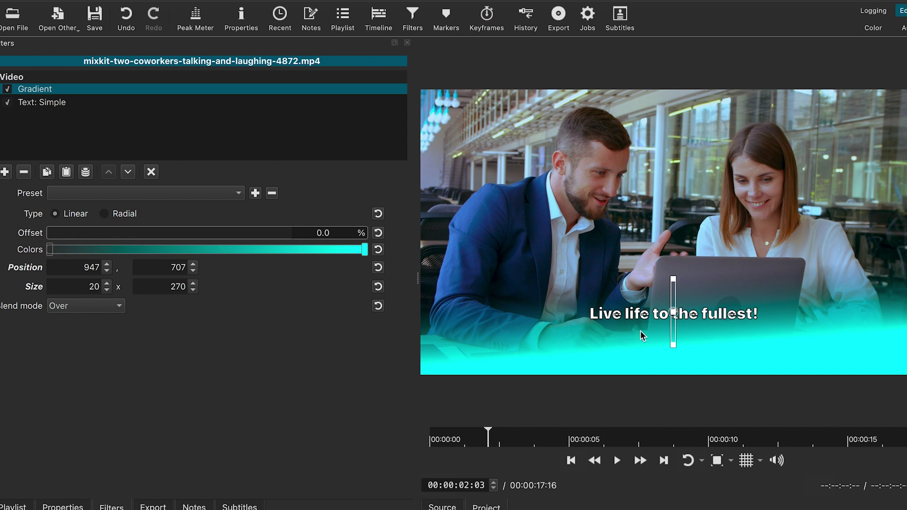
Lower the cyan gradient colour's opacity to 53%, then further to 45%
click(362, 251)
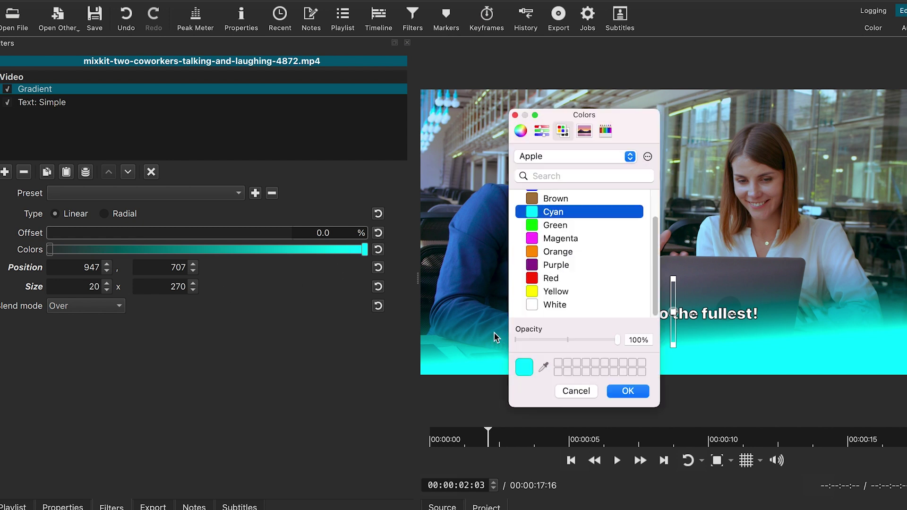
click(577, 340)
drag(576, 344, 571, 341)
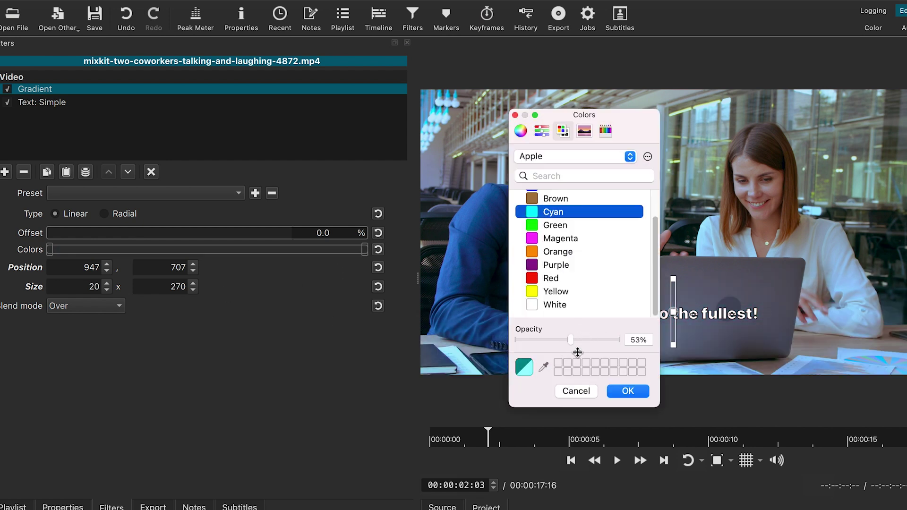
click(628, 392)
click(365, 252)
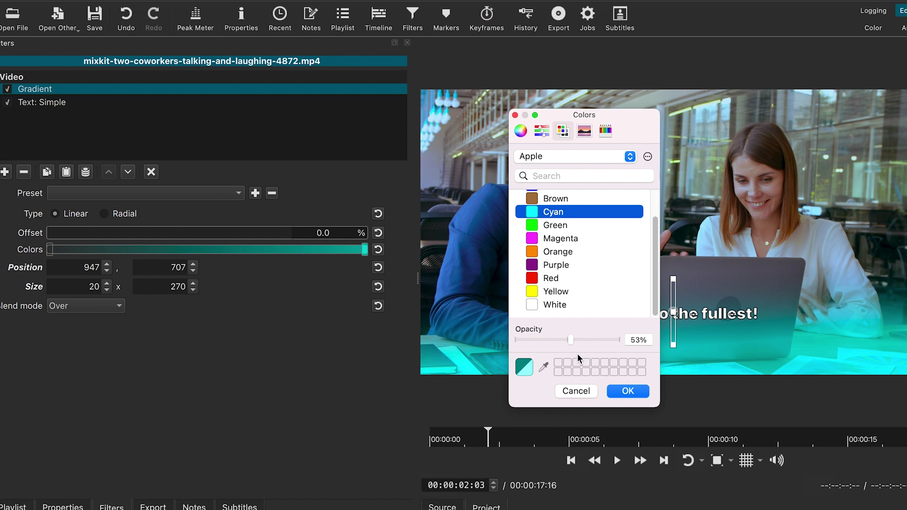
drag(570, 347, 562, 349)
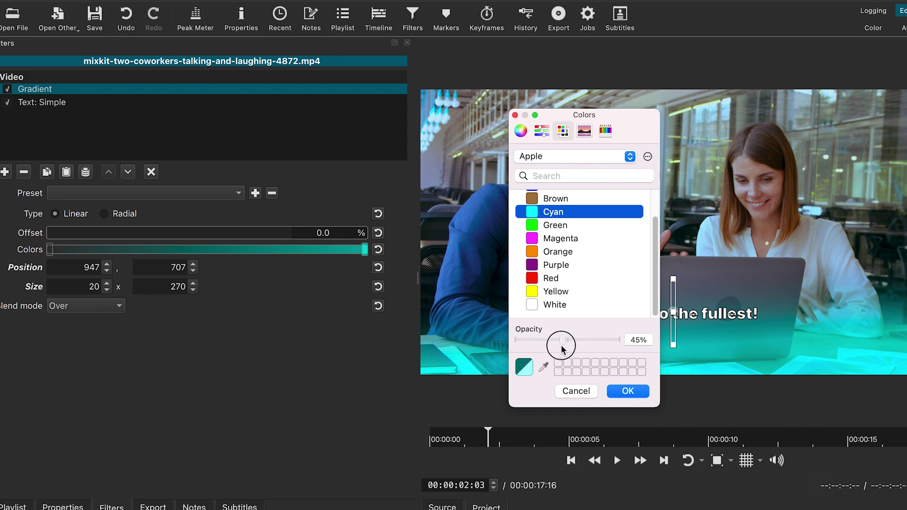
click(627, 391)
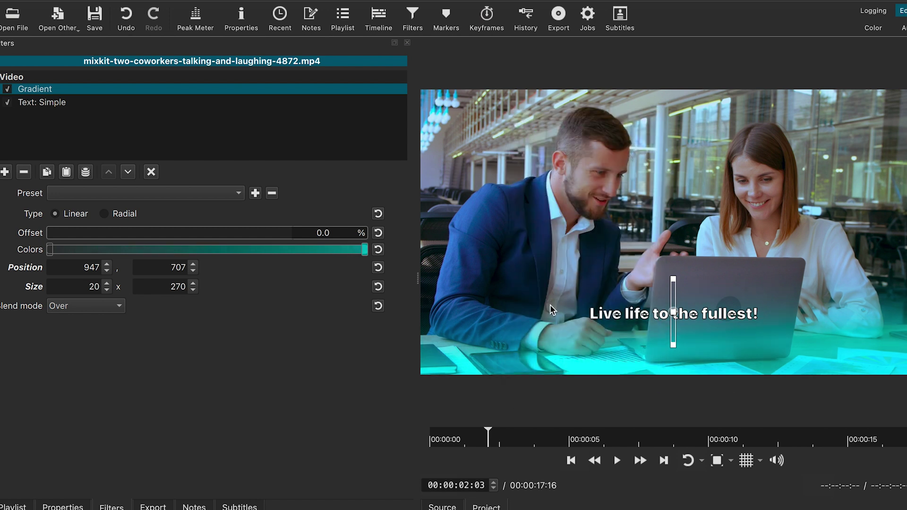
click(65, 102)
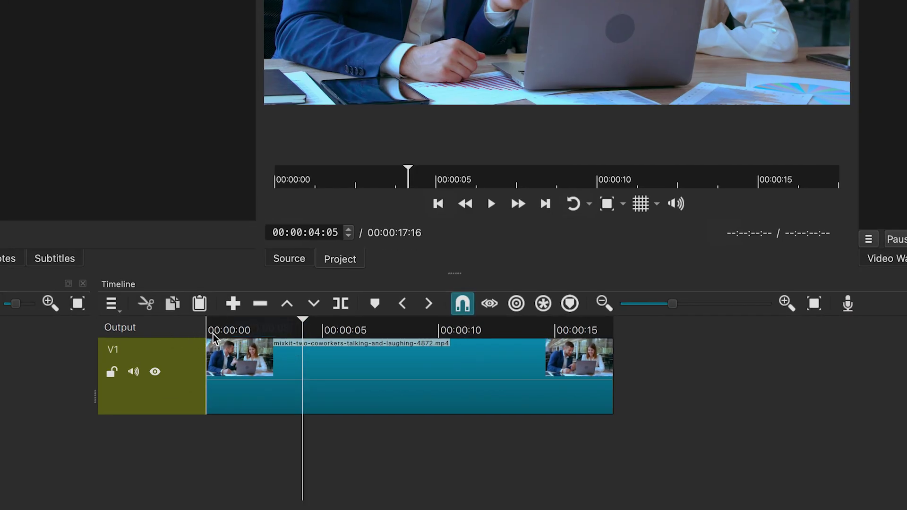
Add a new video track, V2, from the timeline's Track Operations menu
right_click(201, 329)
mouse_move(248, 332)
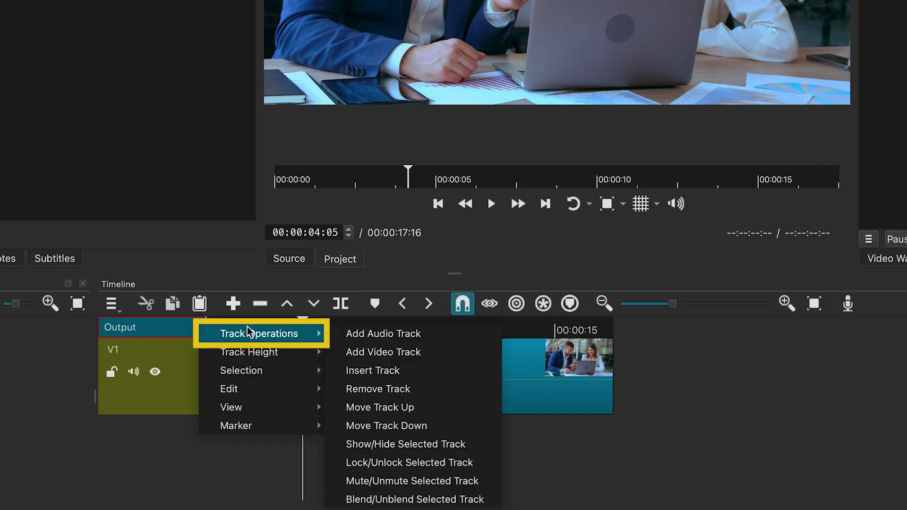
click(395, 358)
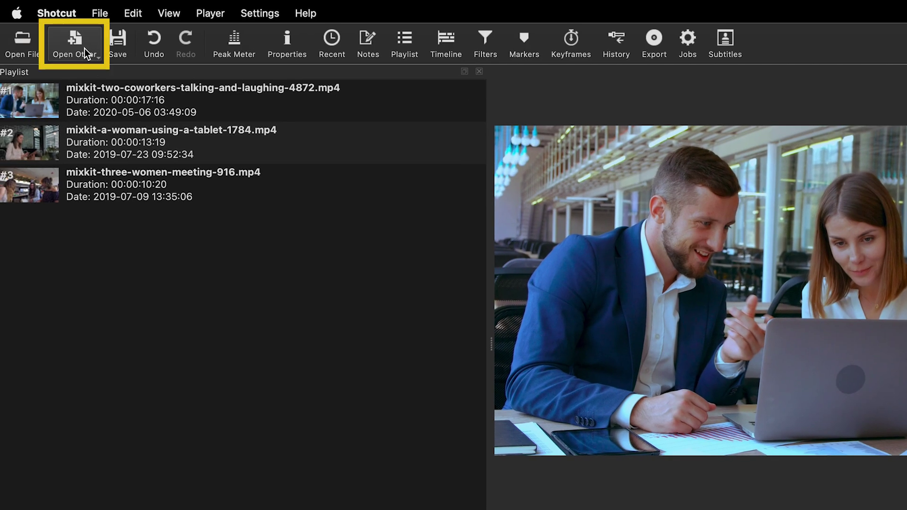
Generate a placeholder text clip from Other > Text and drop it onto track V2
click(84, 49)
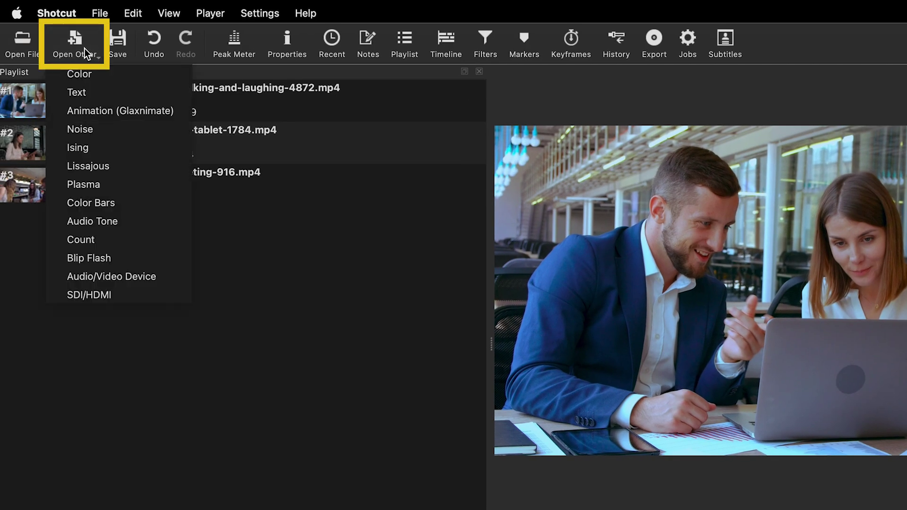
click(79, 93)
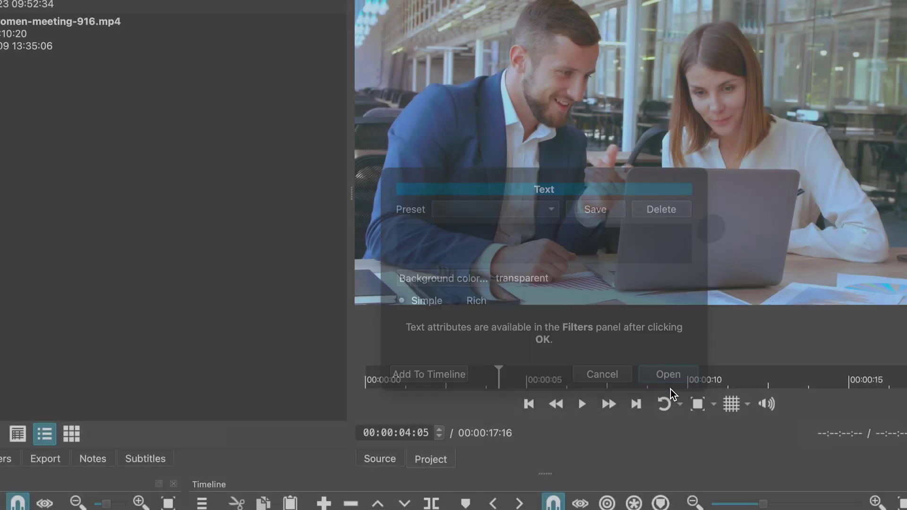
click(670, 390)
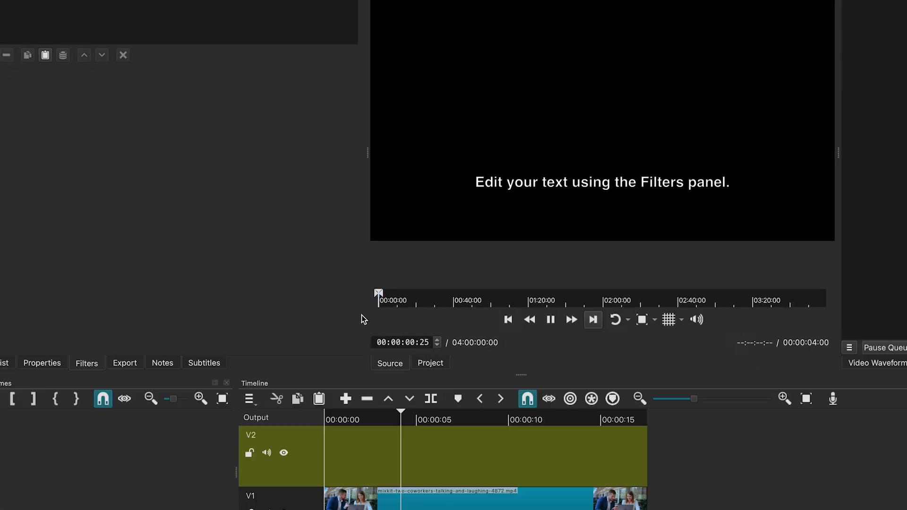
drag(663, 111, 638, 447)
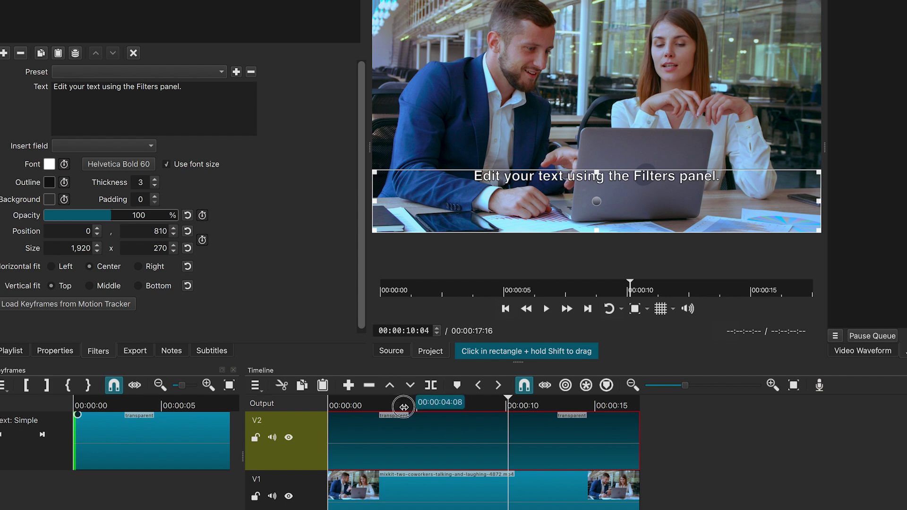
Lengthen the V2 clip, change its text to 'Text', and let it scale to fill its box
drag(407, 403, 390, 415)
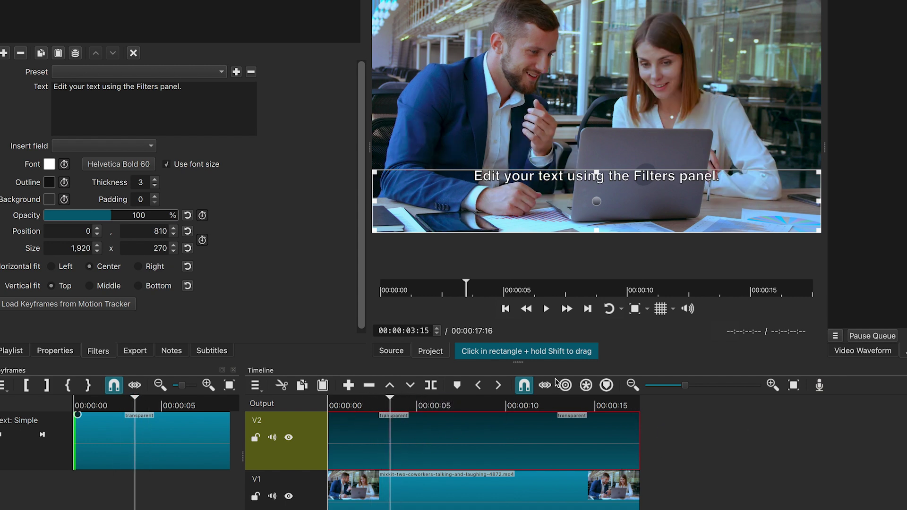
drag(154, 107, 53, 87)
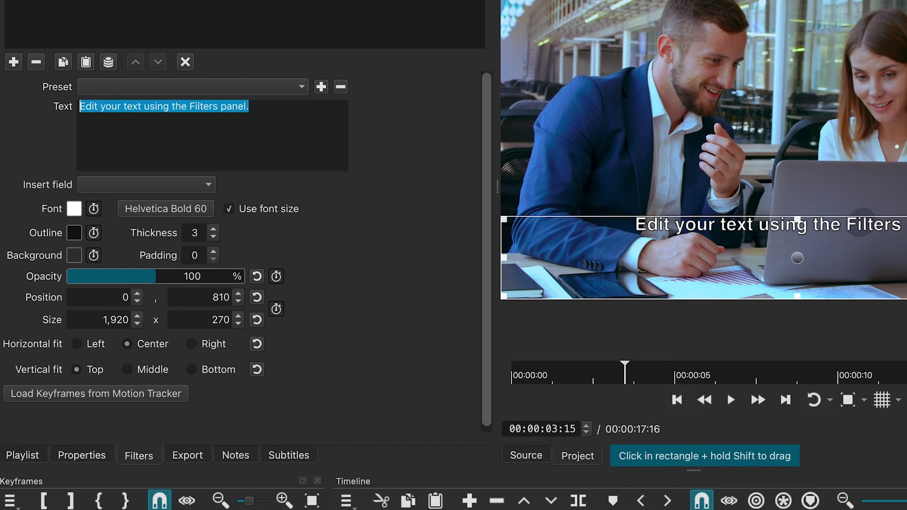
text(Text)
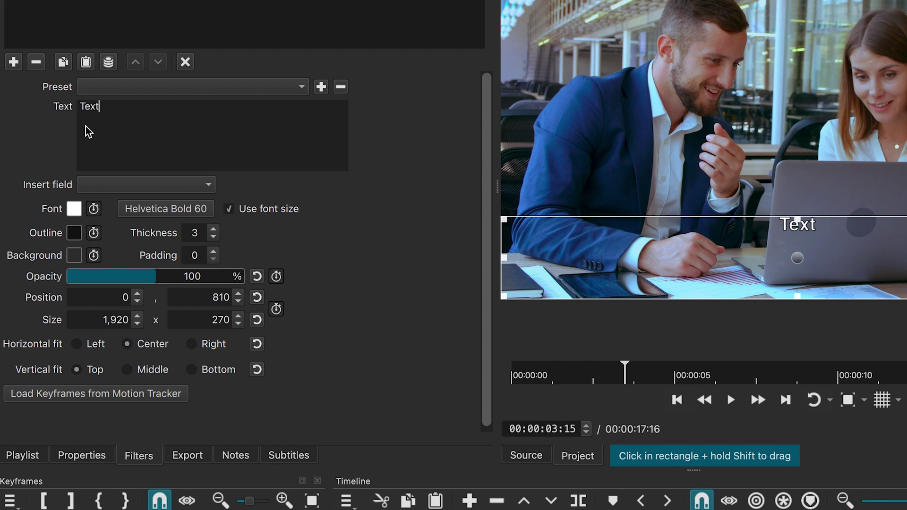
click(230, 212)
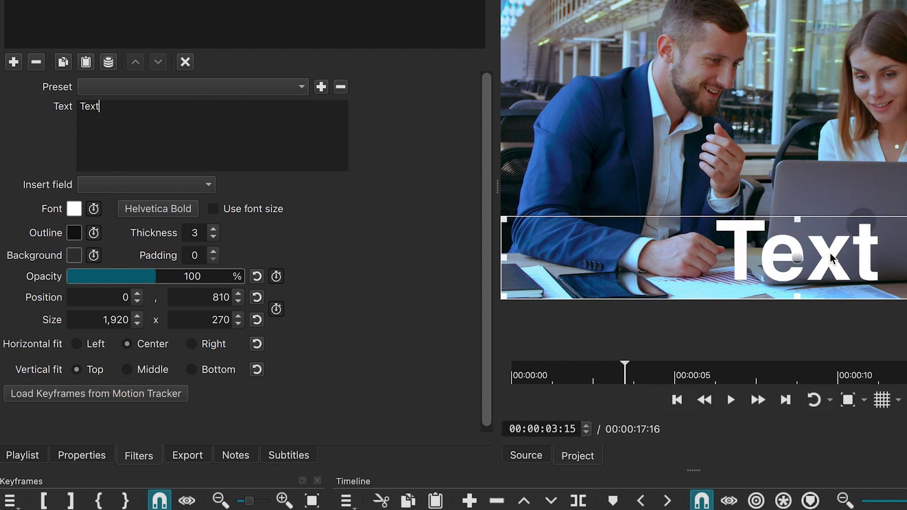
Set the font to Gill Sans MT Bold and enlarge and reposition the text box
click(163, 210)
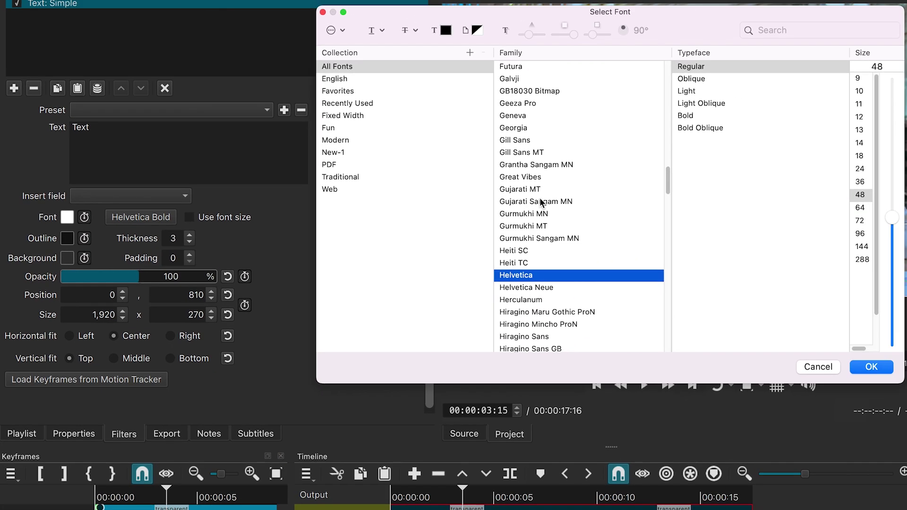
click(605, 139)
click(874, 367)
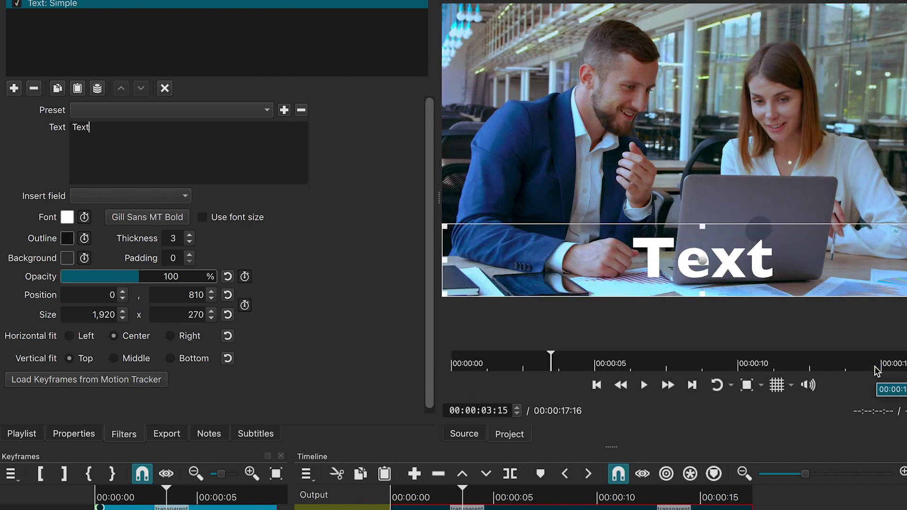
drag(443, 296, 444, 257)
drag(656, 259, 705, 181)
drag(491, 208, 484, 246)
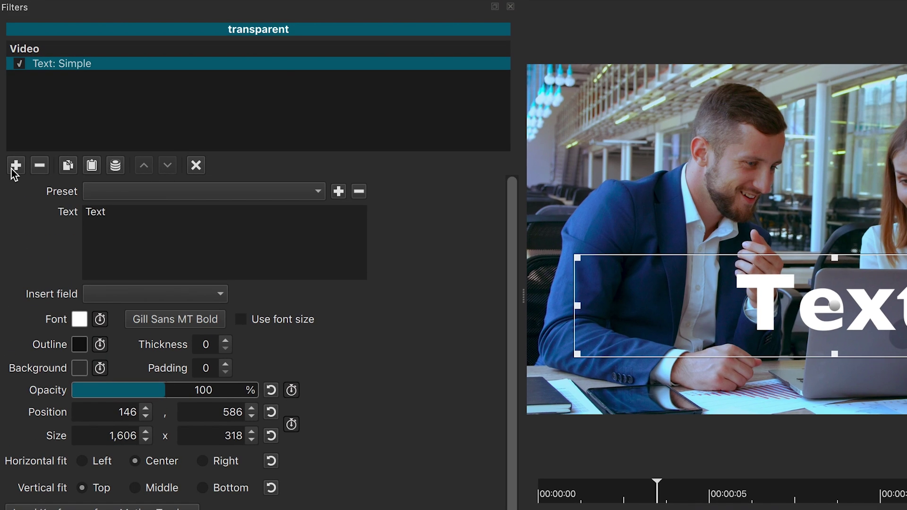
Add the Glitch filter to the V2 text clip
click(14, 103)
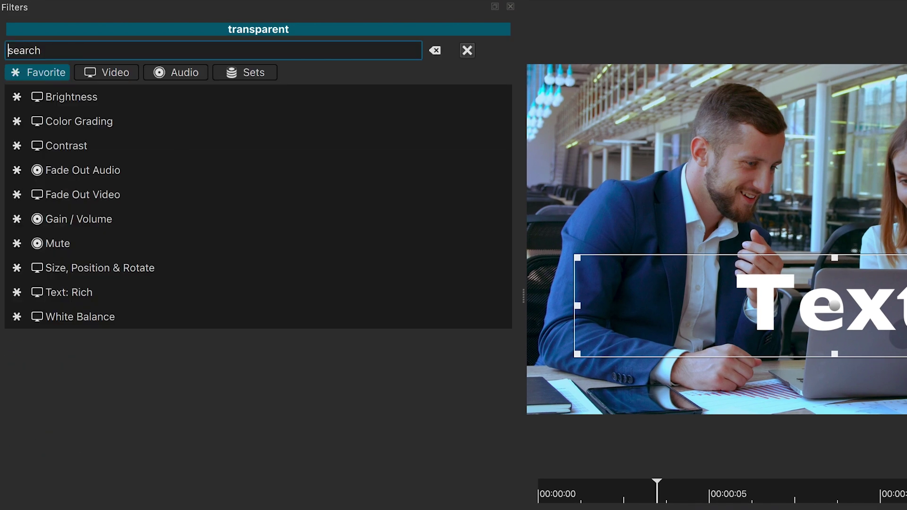
text(Glitch)
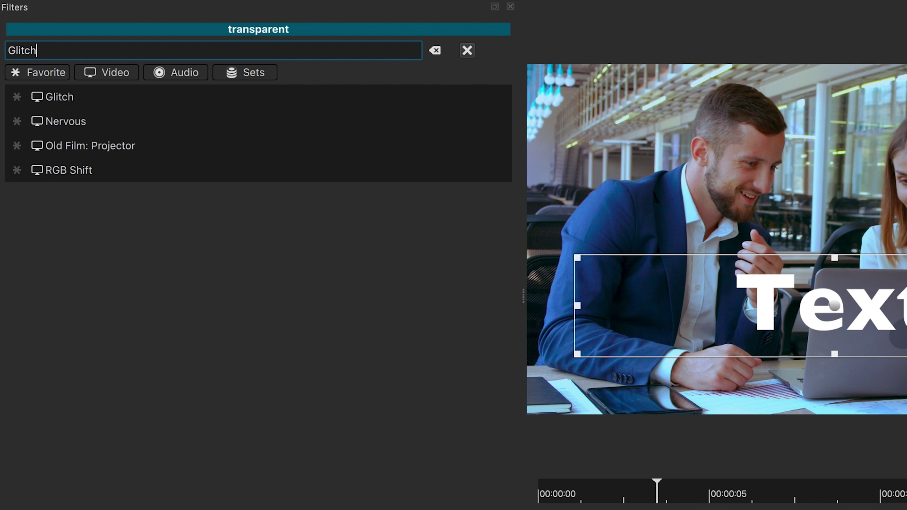
click(64, 101)
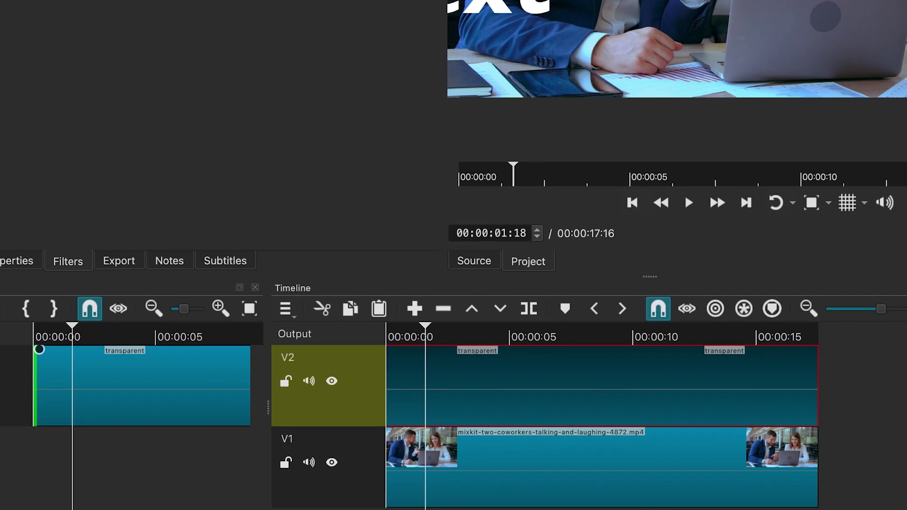
click(377, 346)
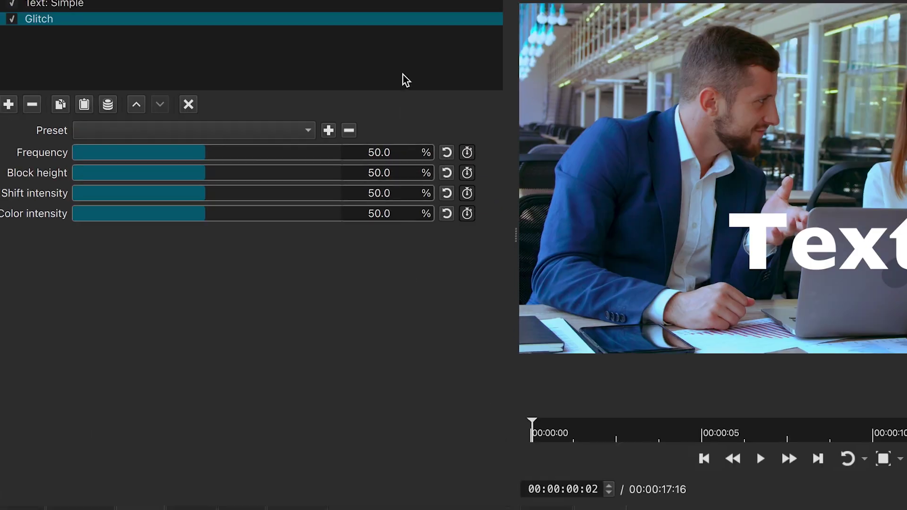
Keyframe Glitch at Frequency 18.3, Block height 15, Shift 30.6, Color 20.1
click(467, 173)
click(467, 194)
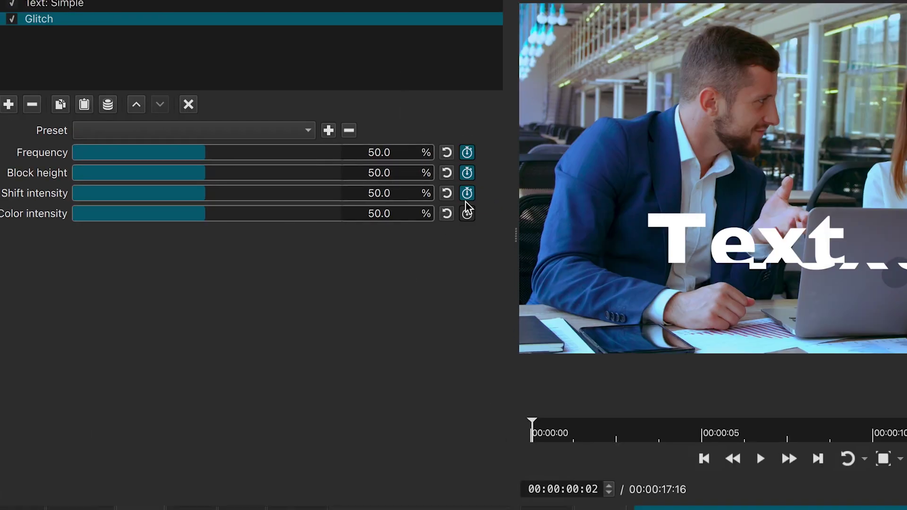
click(467, 214)
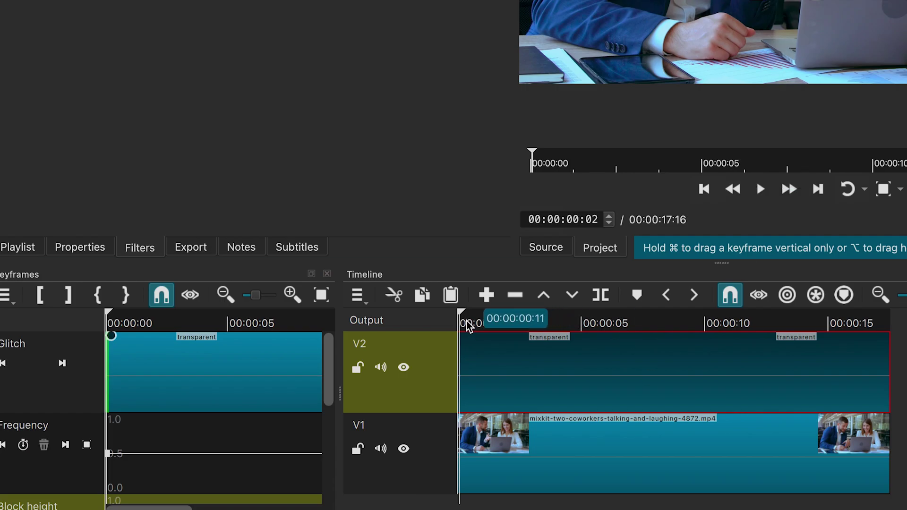
drag(470, 321, 484, 321)
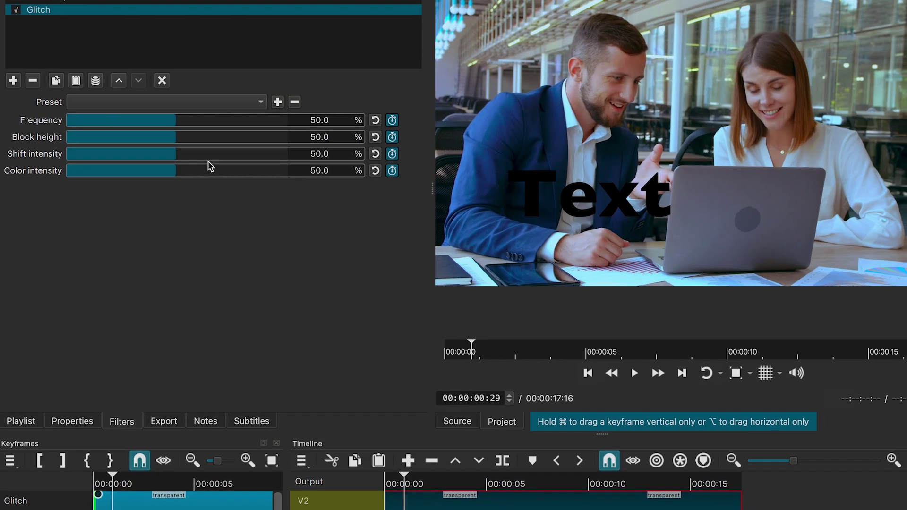
drag(152, 122, 101, 142)
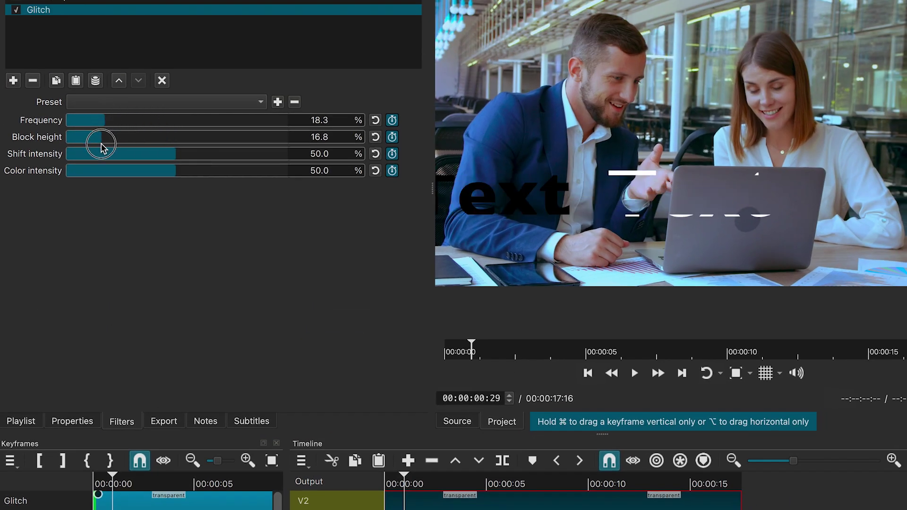
click(142, 157)
drag(142, 163, 135, 165)
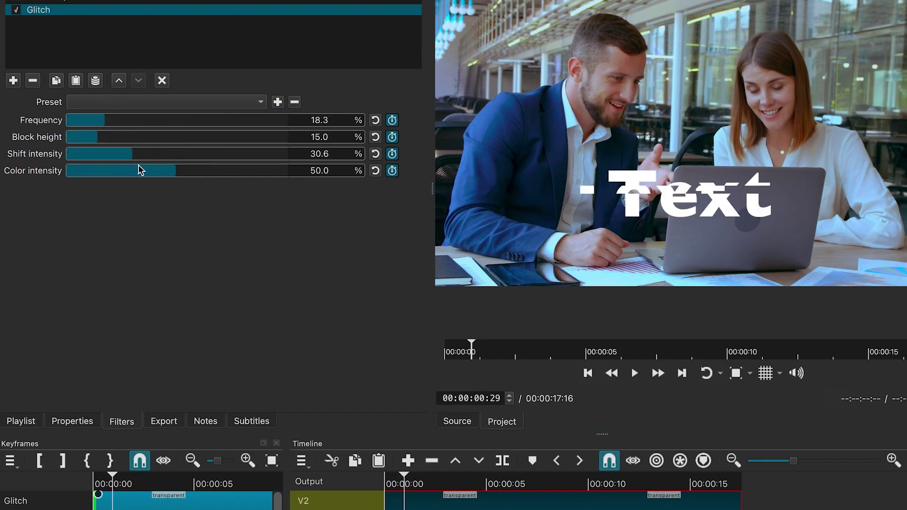
click(109, 171)
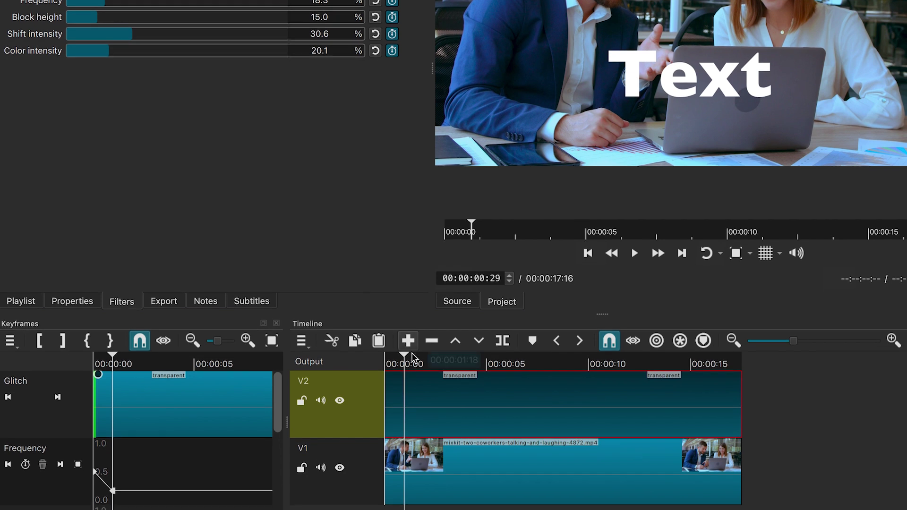
At about two seconds, set all Glitch parameters to 0 and preview from the start
drag(407, 480, 418, 480)
drag(418, 360, 430, 360)
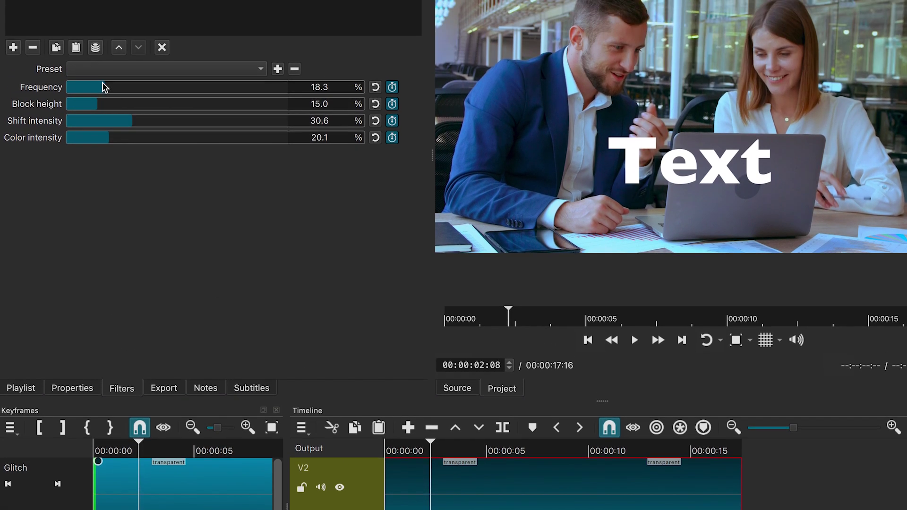
drag(105, 87, 39, 89)
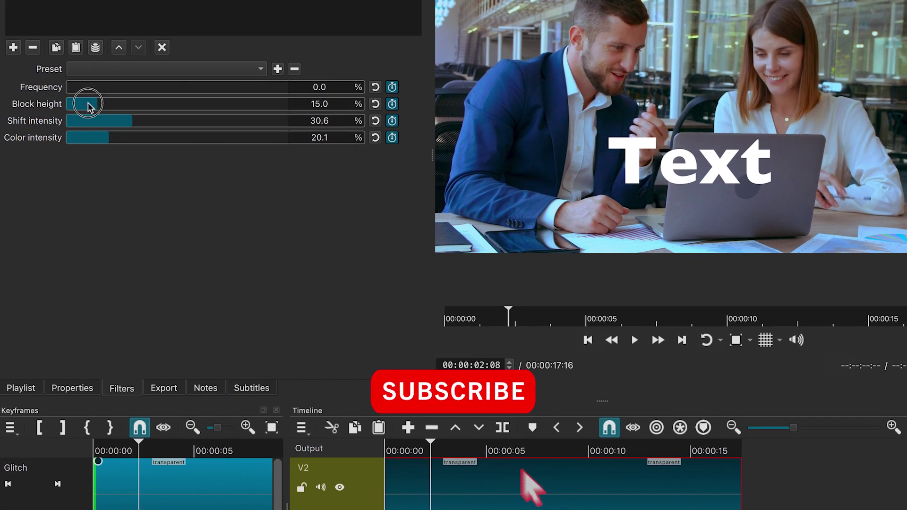
drag(89, 104, 17, 111)
drag(96, 121, 19, 124)
drag(105, 137, 6, 156)
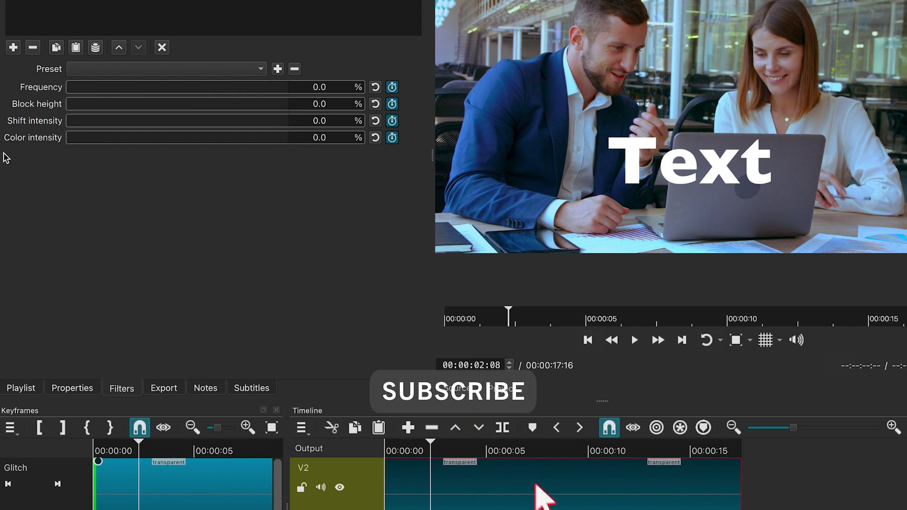
key(Home)
key(space)
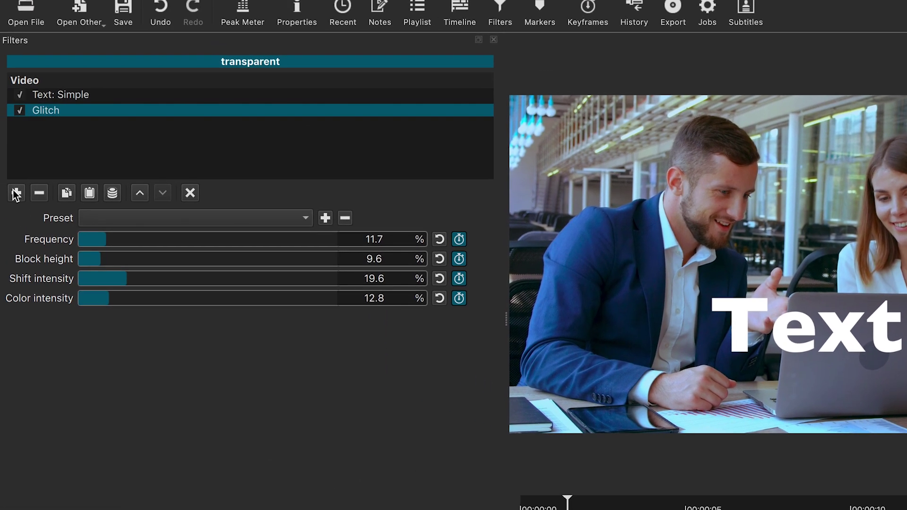
Add the Size, Position & Rotate filter to the title clip
click(16, 193)
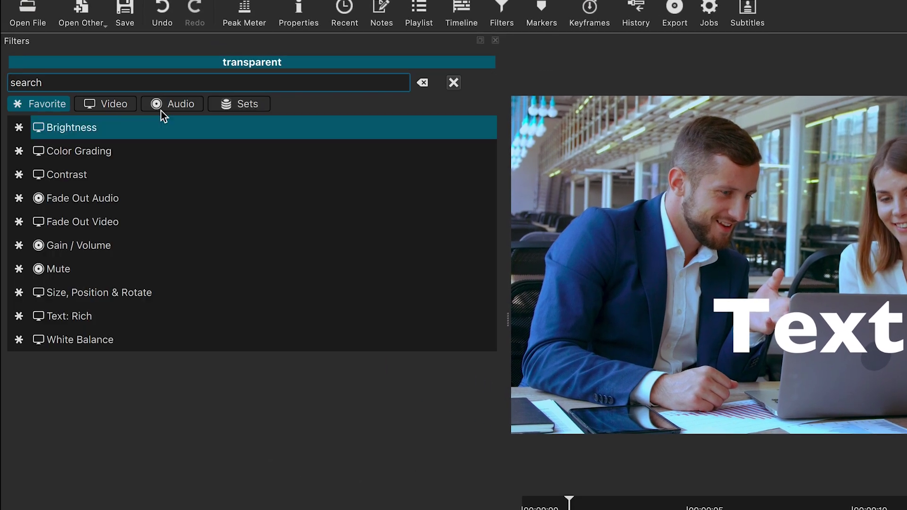
click(109, 108)
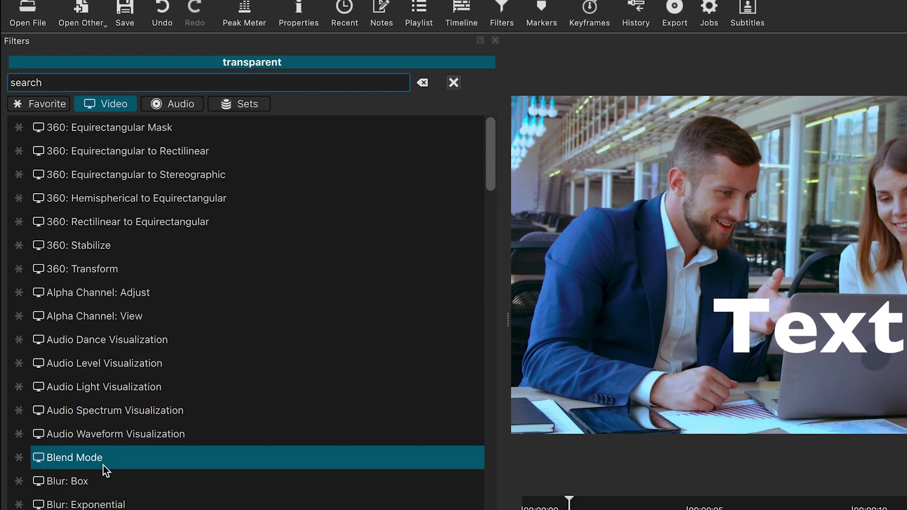
click(48, 103)
click(531, 501)
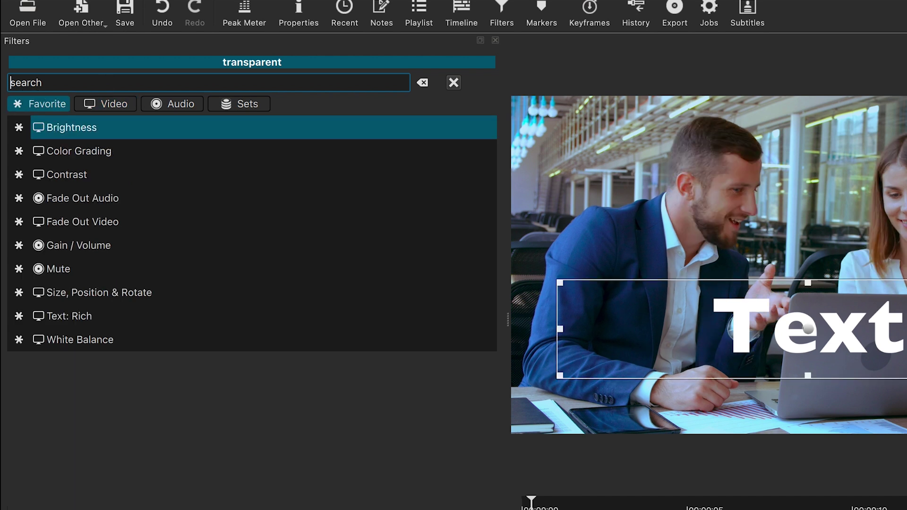
text(Size)
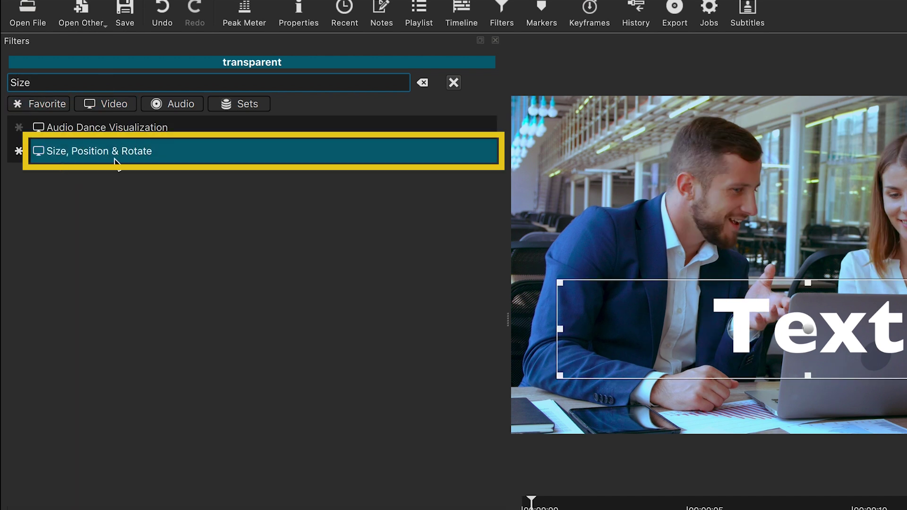
click(96, 158)
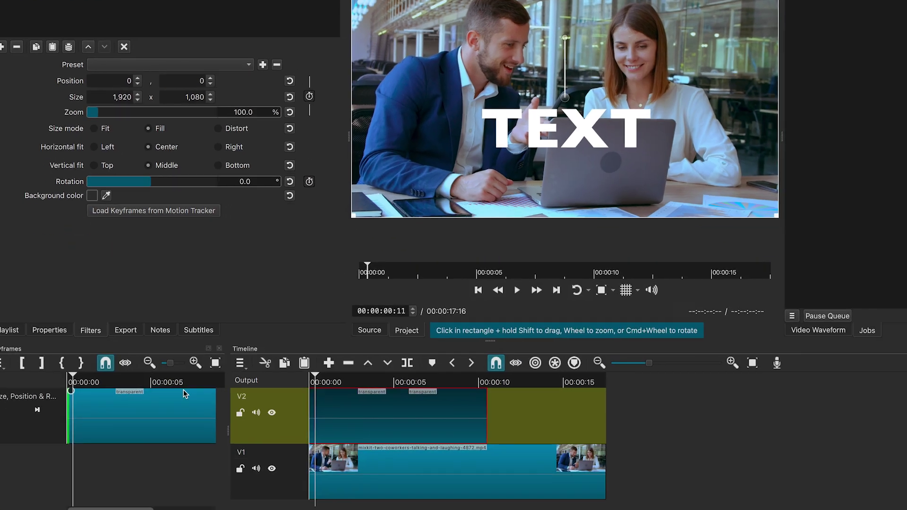
At about ten seconds, zoom the TEXT title to 169.6% and raise it in the frame
click(487, 398)
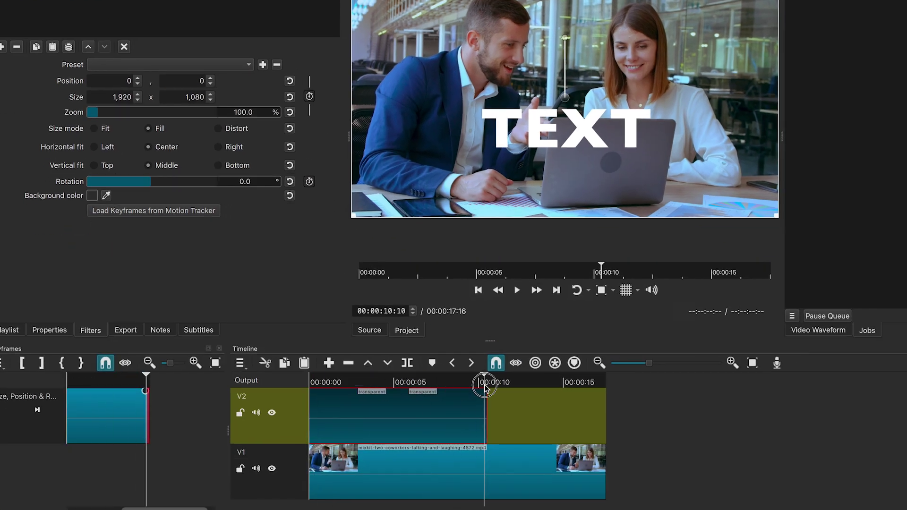
mouse_move(499, 398)
mouse_down()
mouse_move(529, 398)
mouse_move(498, 410)
mouse_up()
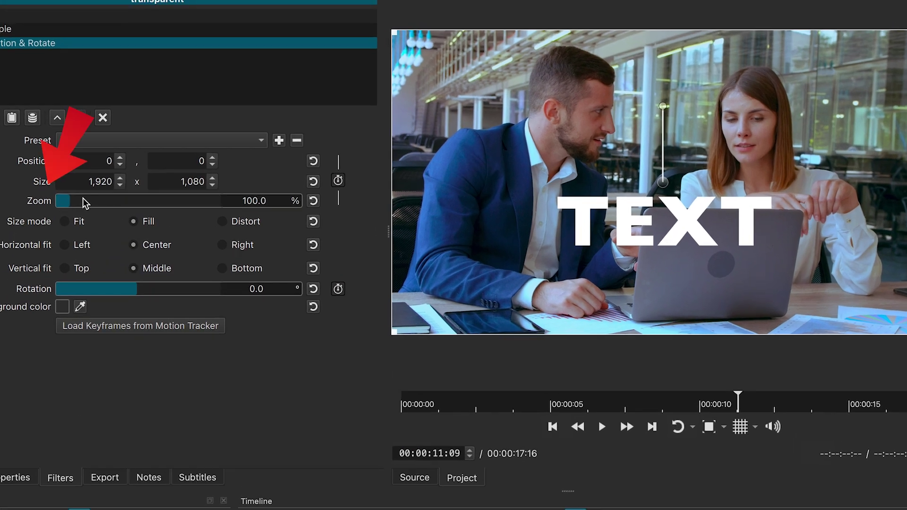
drag(84, 202, 82, 201)
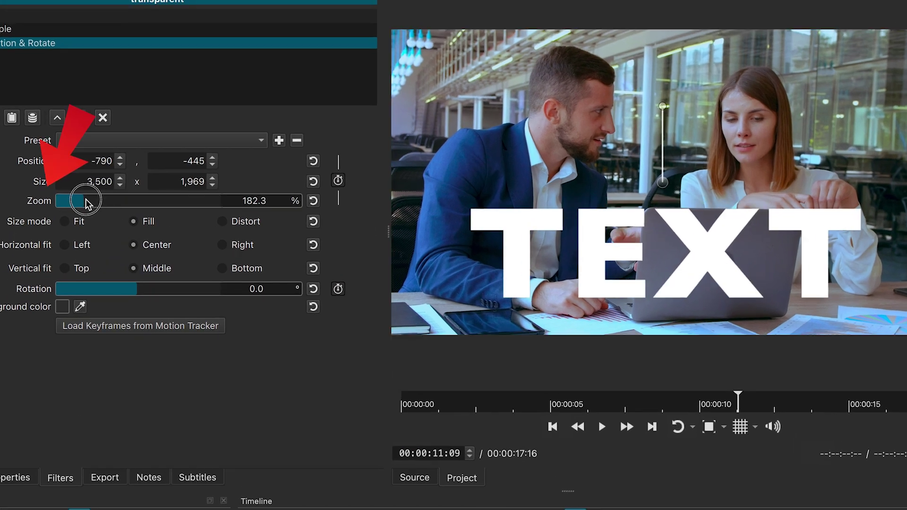
drag(704, 327, 702, 260)
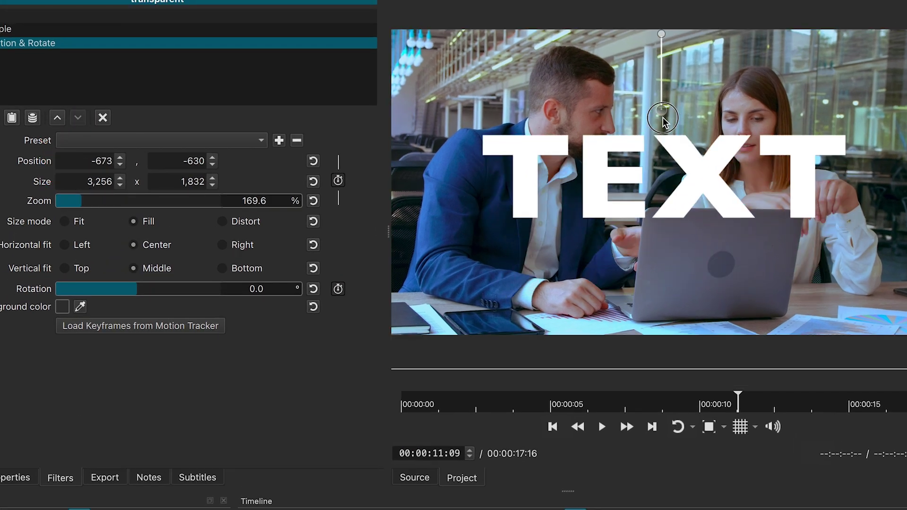
drag(662, 121, 664, 128)
key(Left)
key(Left)
key(Left)
key(Left)
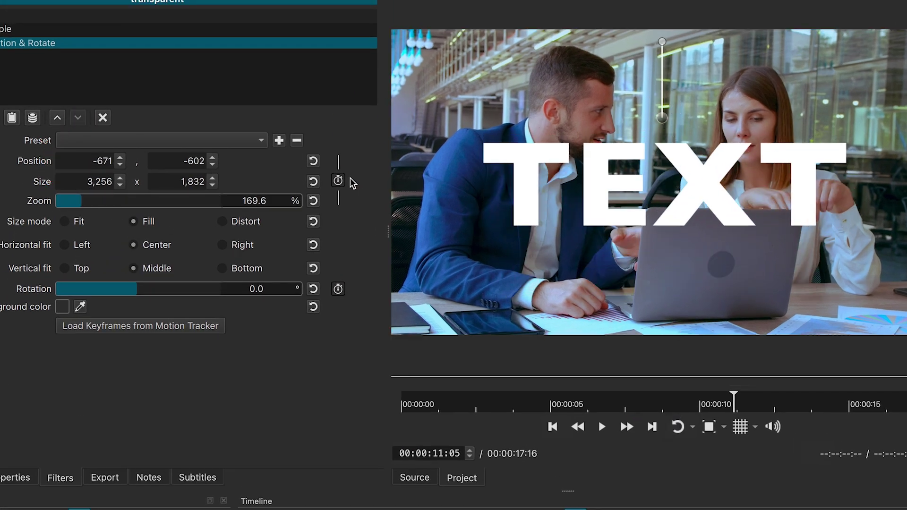
Enable size keyframes, set zoom to 42.5% at the start, and preview the zoom-in
click(338, 181)
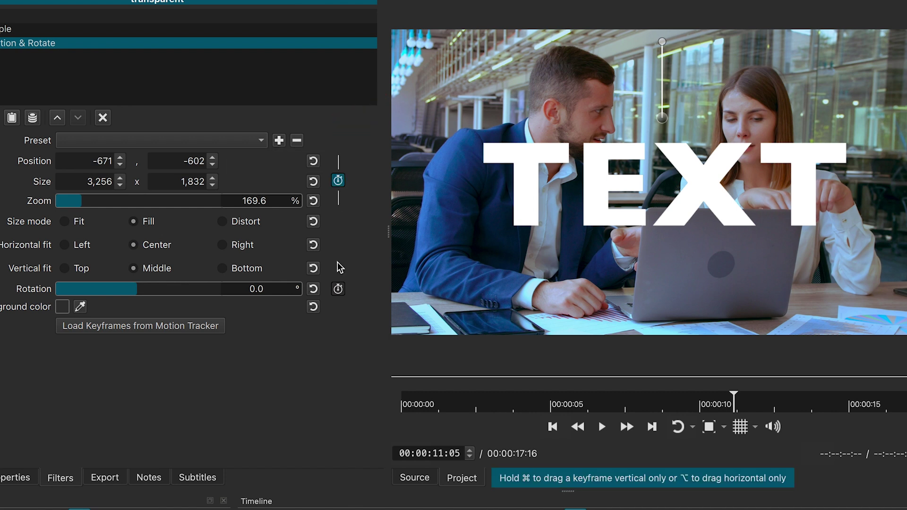
drag(414, 352, 339, 367)
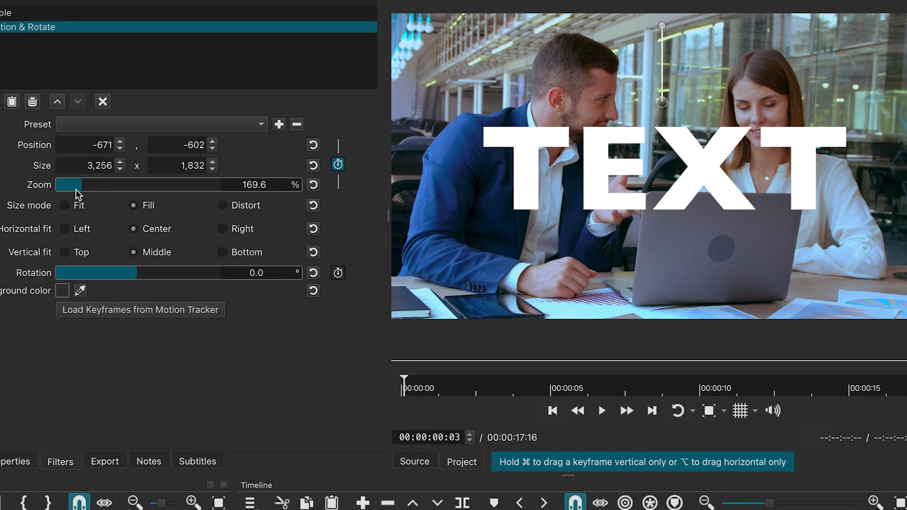
drag(75, 10, 68, 17)
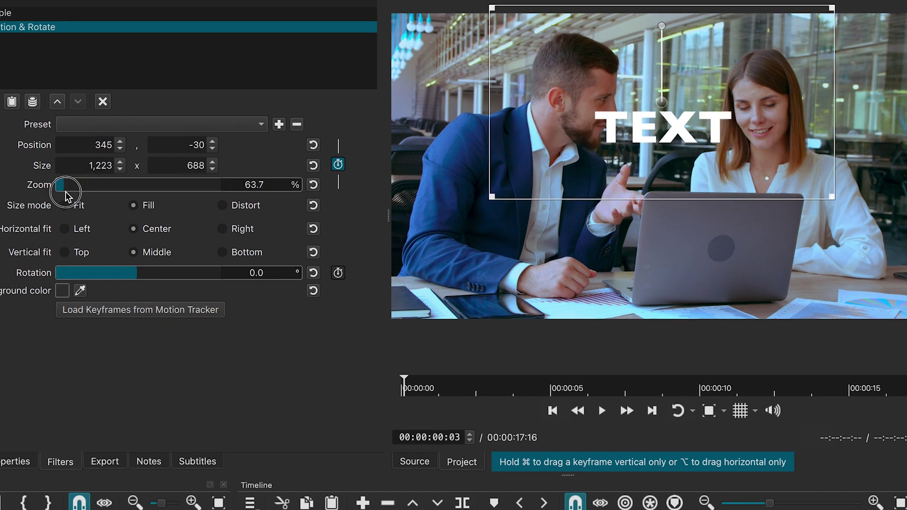
click(62, 187)
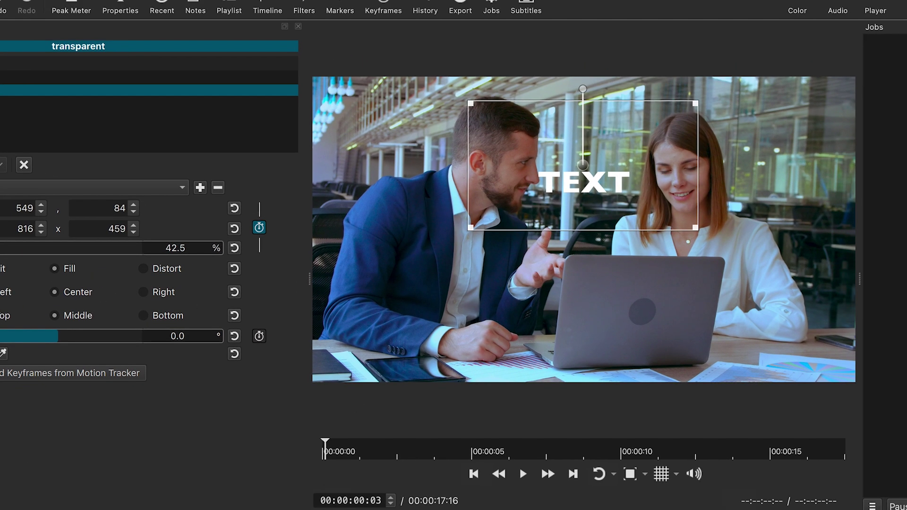
key(space)
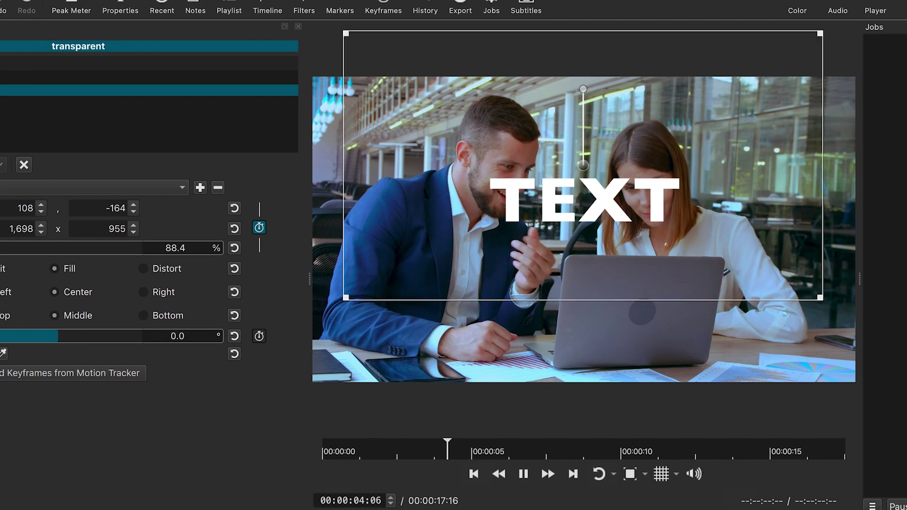
click(520, 466)
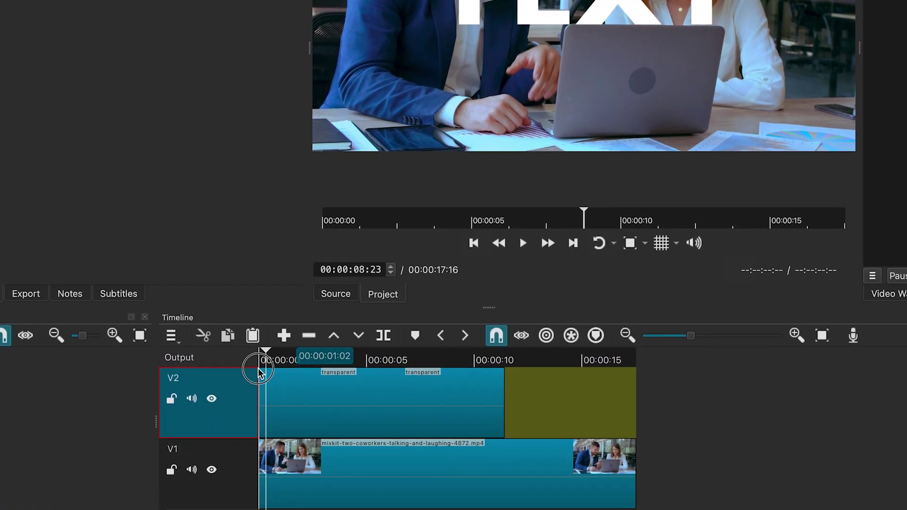
Split the V2 text clip with S at successive playhead points, including around five and seven seconds
drag(263, 365, 295, 365)
click(307, 404)
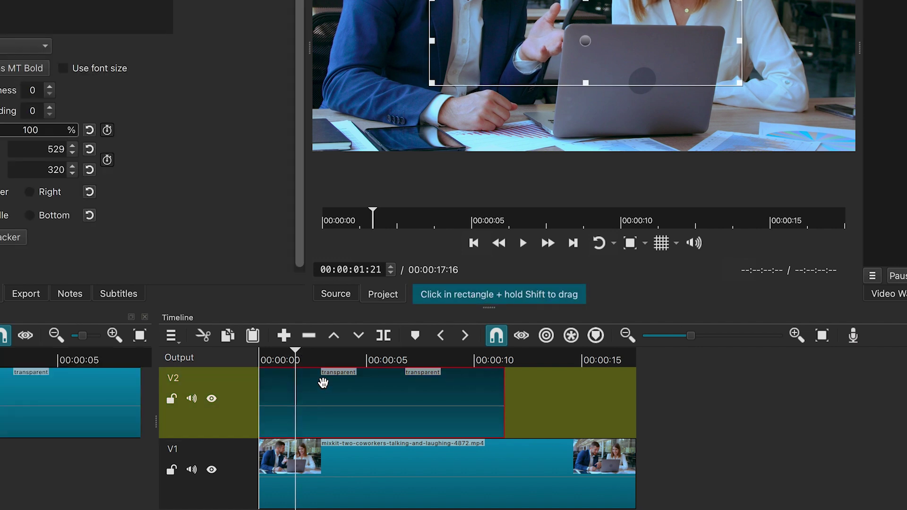
key(s)
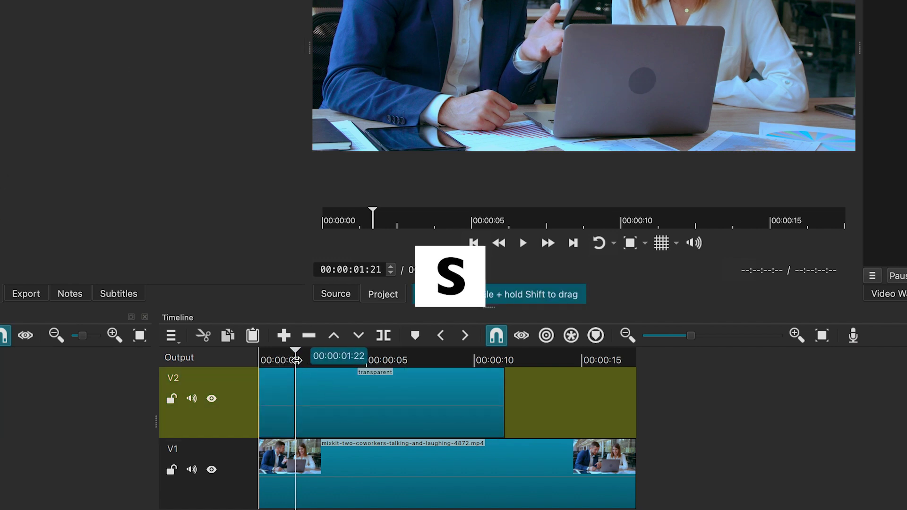
click(338, 386)
drag(348, 399, 350, 368)
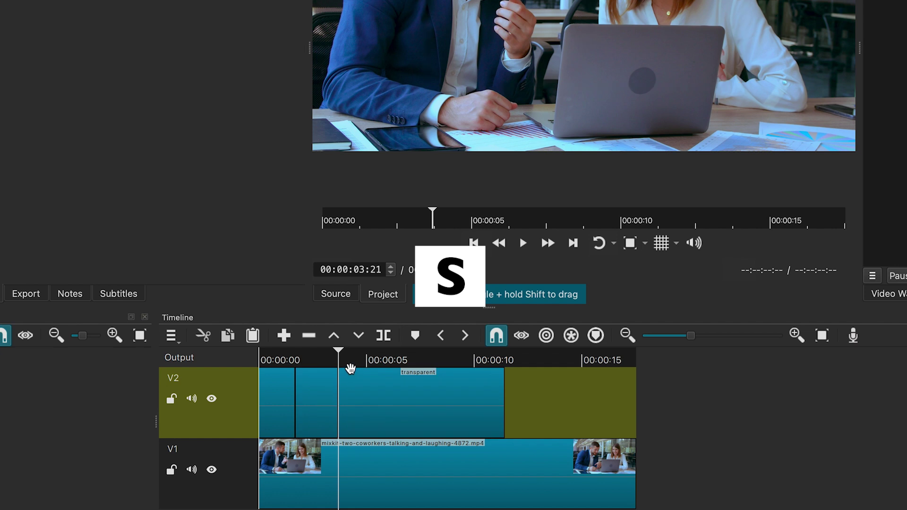
click(370, 374)
click(415, 373)
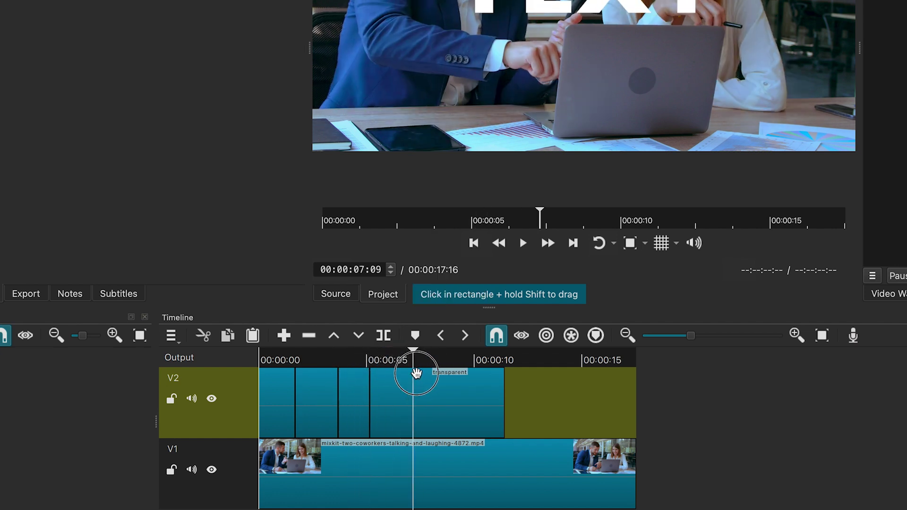
key(s)
click(276, 360)
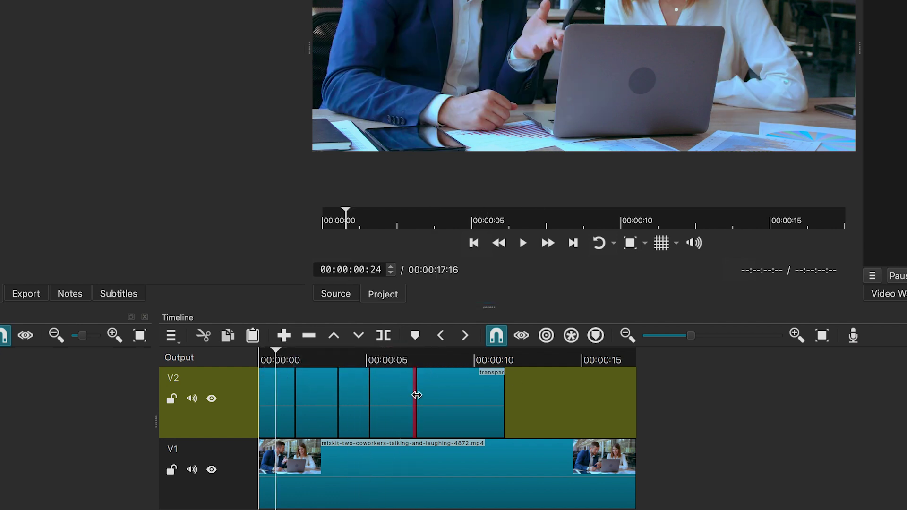
click(274, 387)
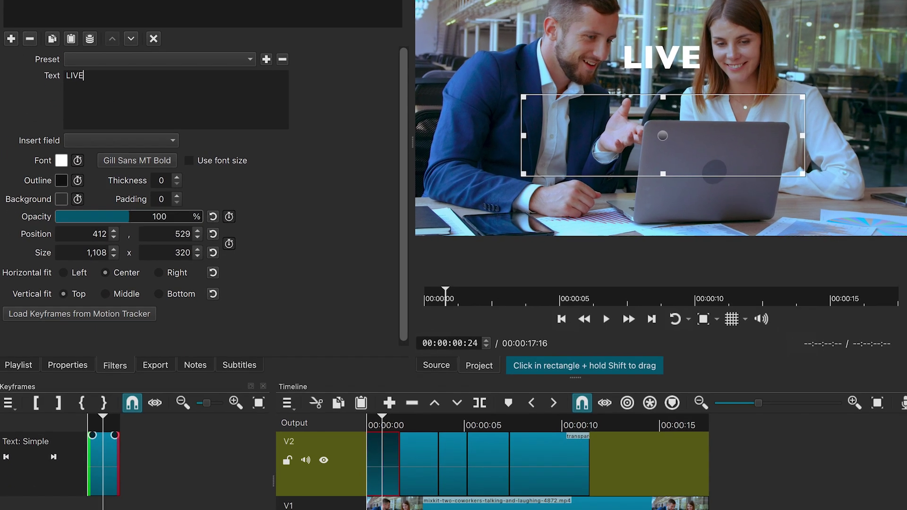
Retitle the second and third text sections LIFE and TO
click(421, 461)
drag(95, 101, 43, 106)
text(LIFE)
click(453, 435)
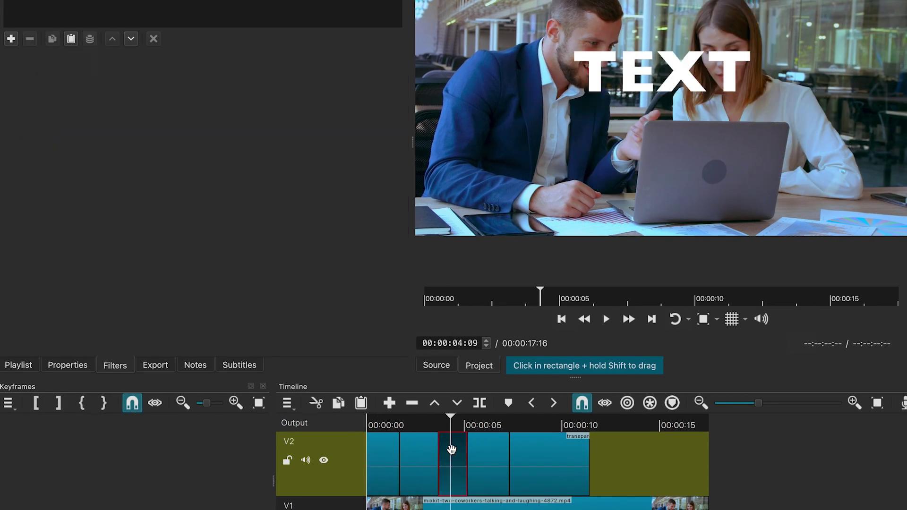
drag(90, 76, 33, 78)
text(TO)
Retitle the fourth section THE, then deselect and play the titles
click(490, 435)
text(THE)
click(561, 434)
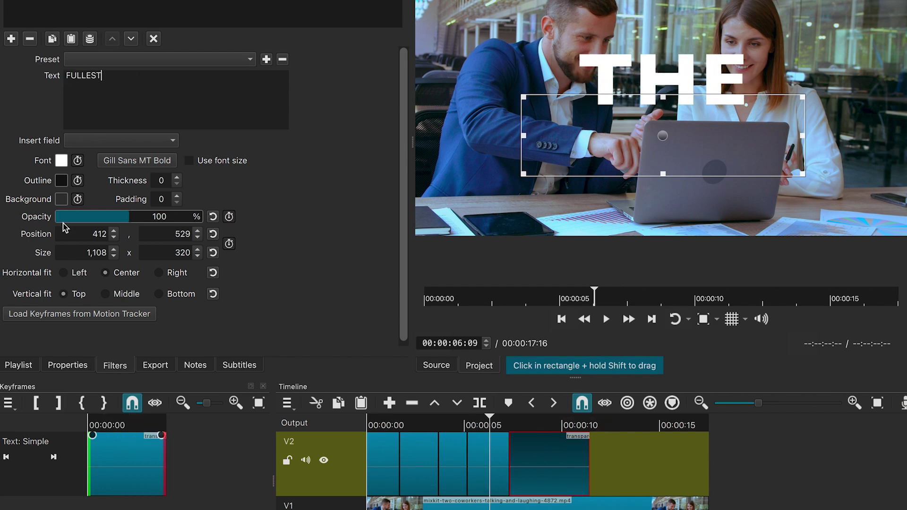
click(360, 456)
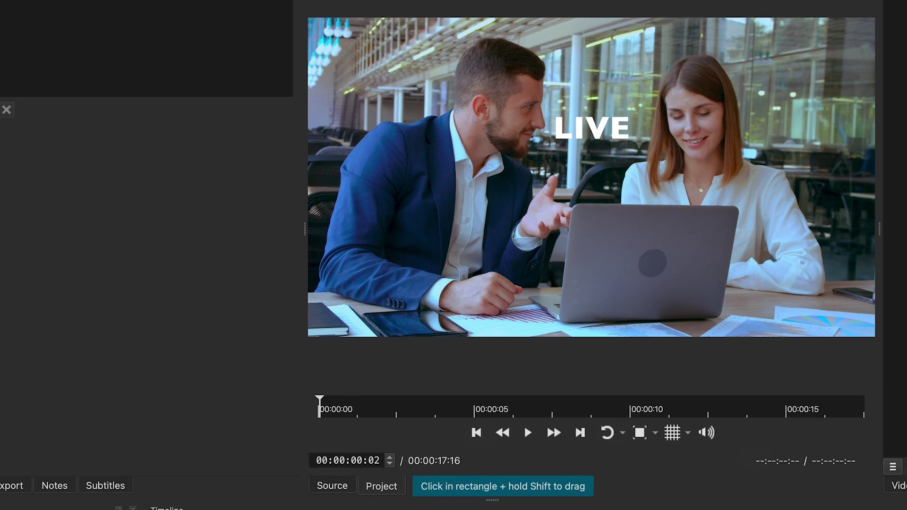
key(space)
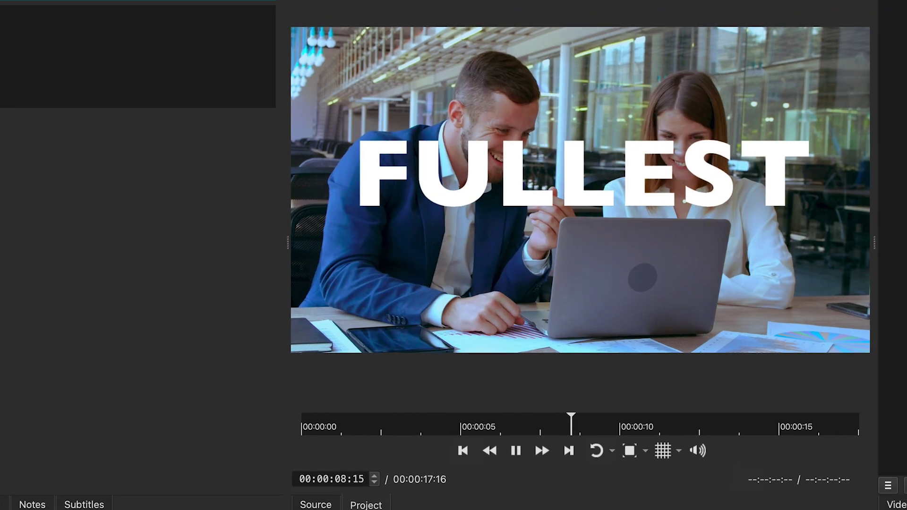
key(space)
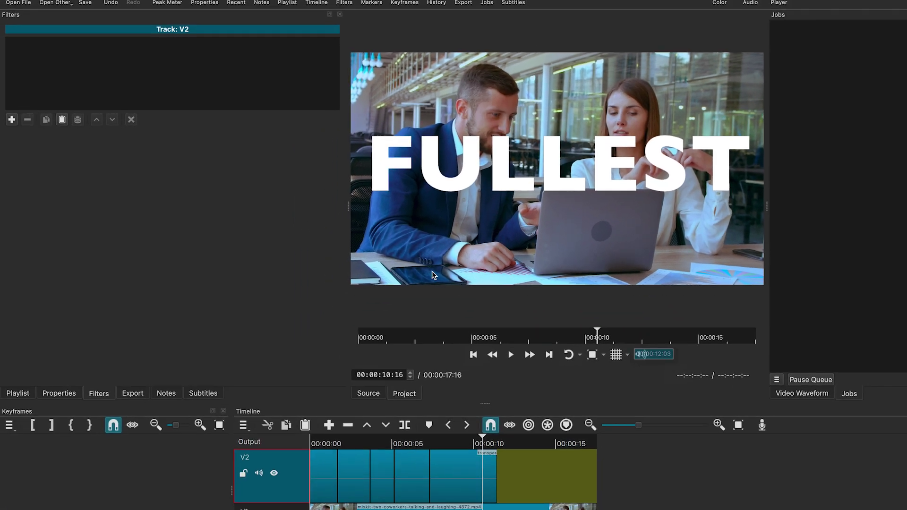
Turn the LIFE title's font colour red
drag(324, 443, 346, 472)
click(355, 470)
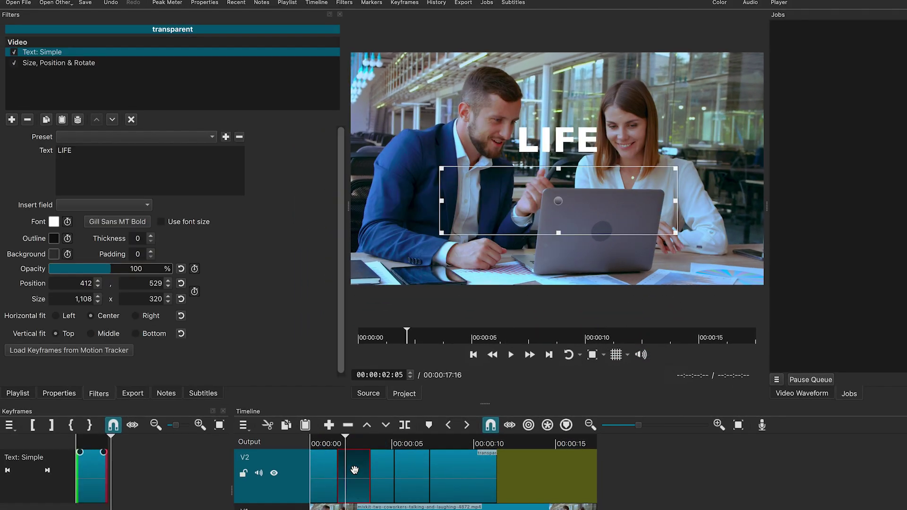
click(54, 221)
key(Return)
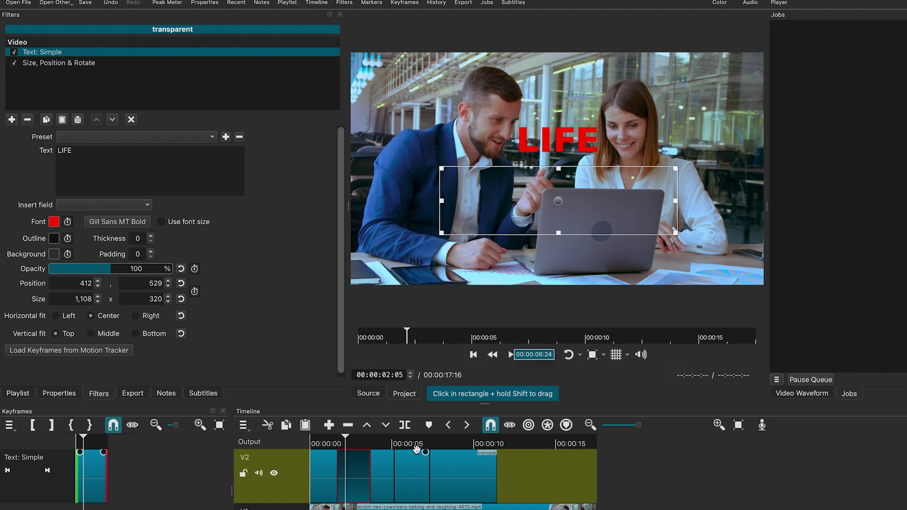
Leave THE white, make FULLEST red, and replay the video from the start
drag(379, 439, 409, 440)
click(411, 473)
click(53, 222)
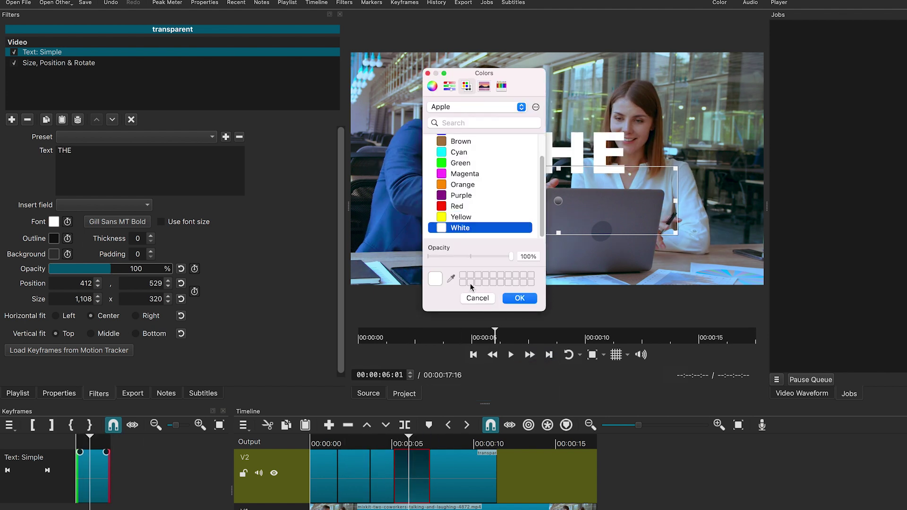
key(Return)
click(463, 473)
click(53, 221)
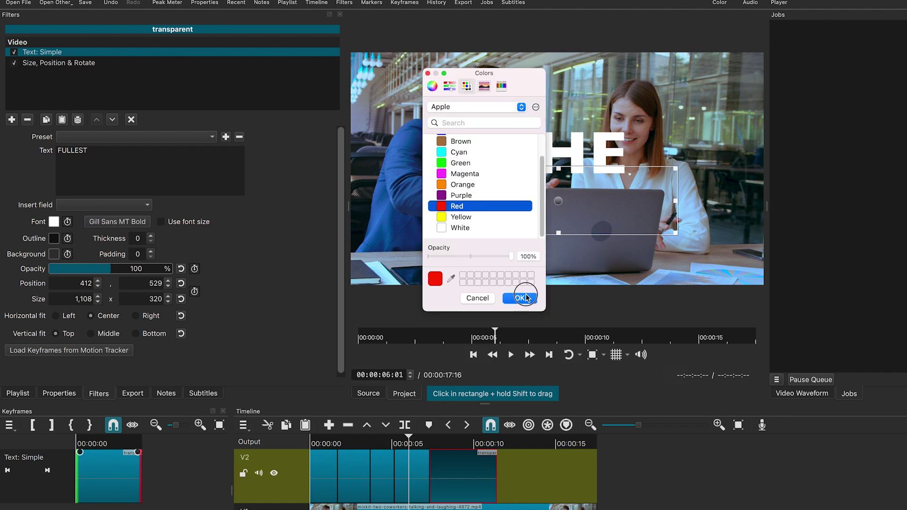
click(522, 298)
click(311, 446)
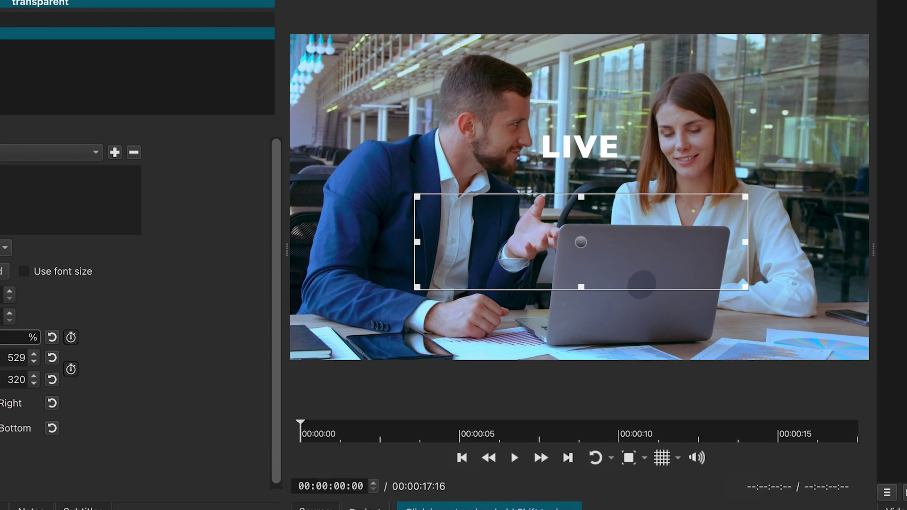
click(515, 458)
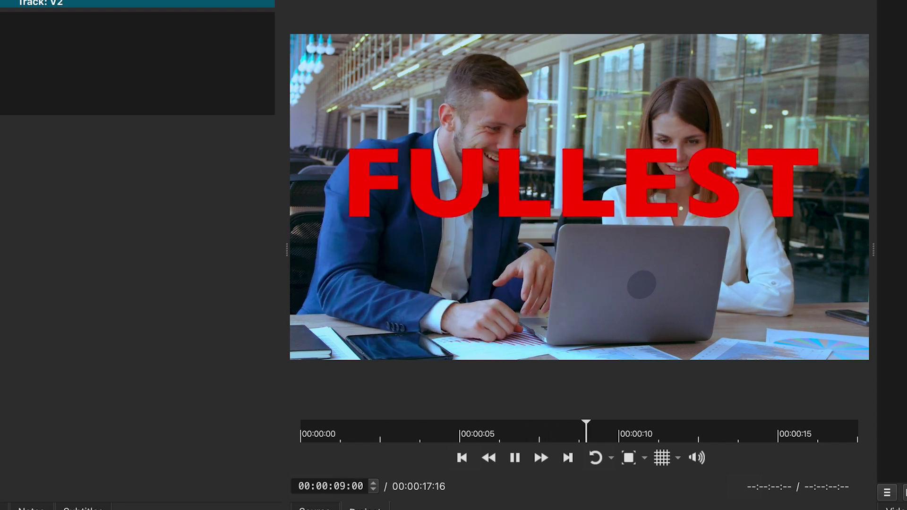
key(space)
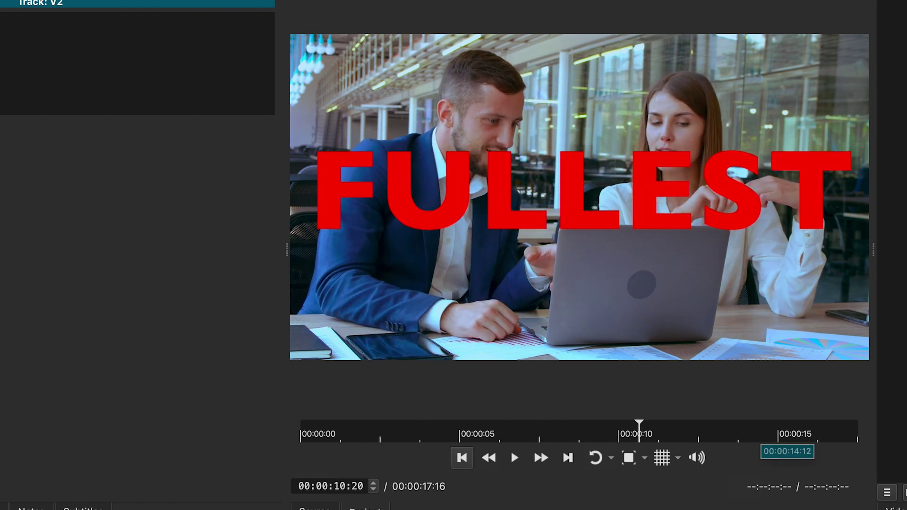